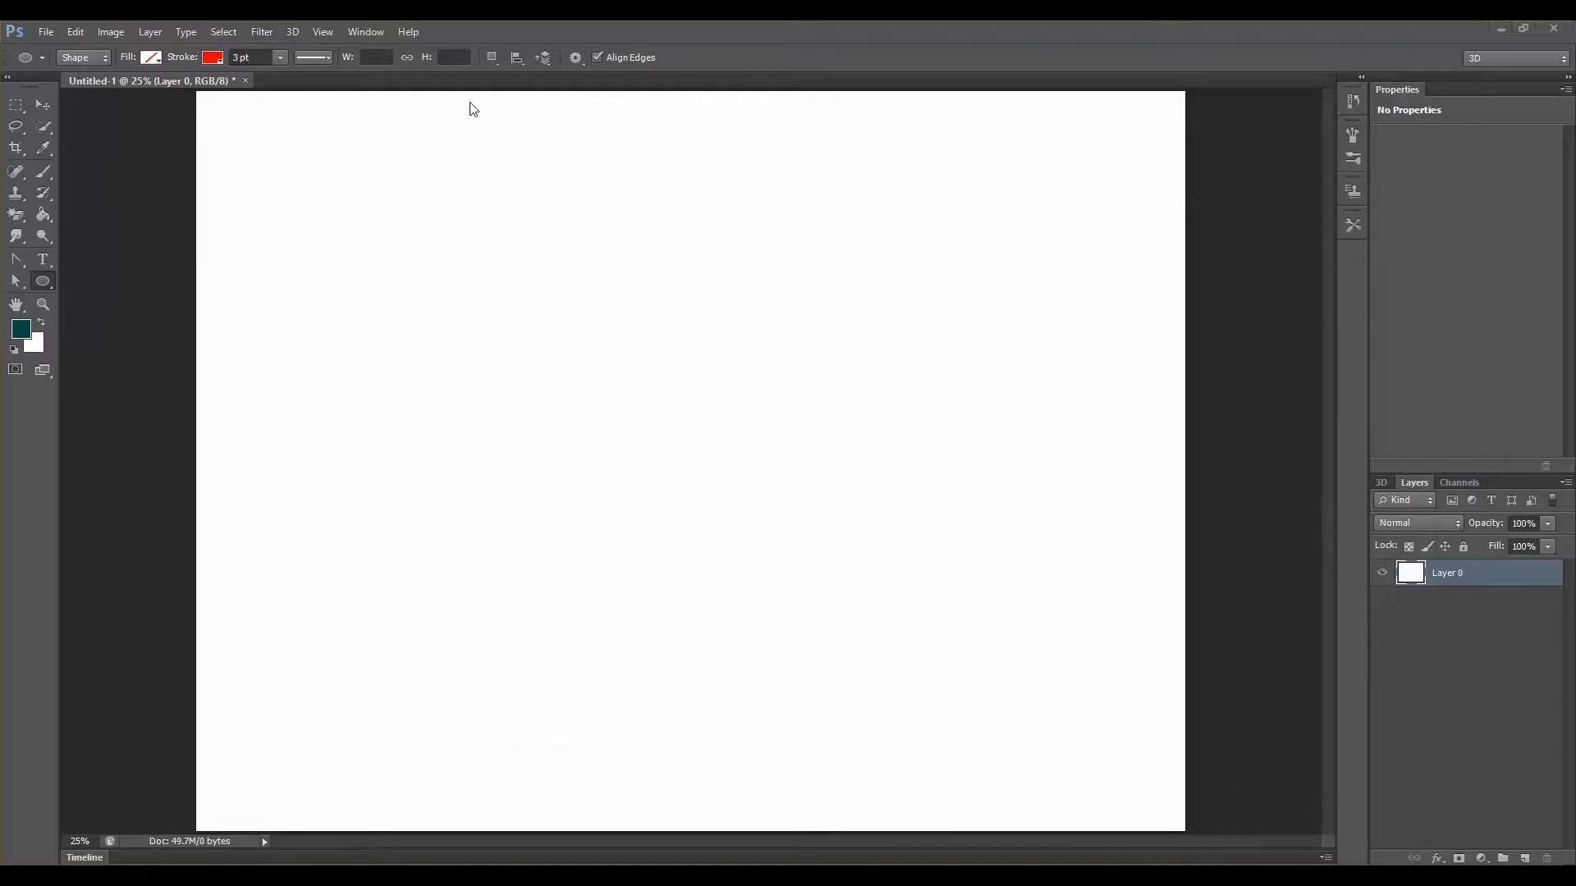
Switch to the Polygon tool and look over its stroke, width and height options.
{"action": "left_click", "coordinate": [43, 283]}
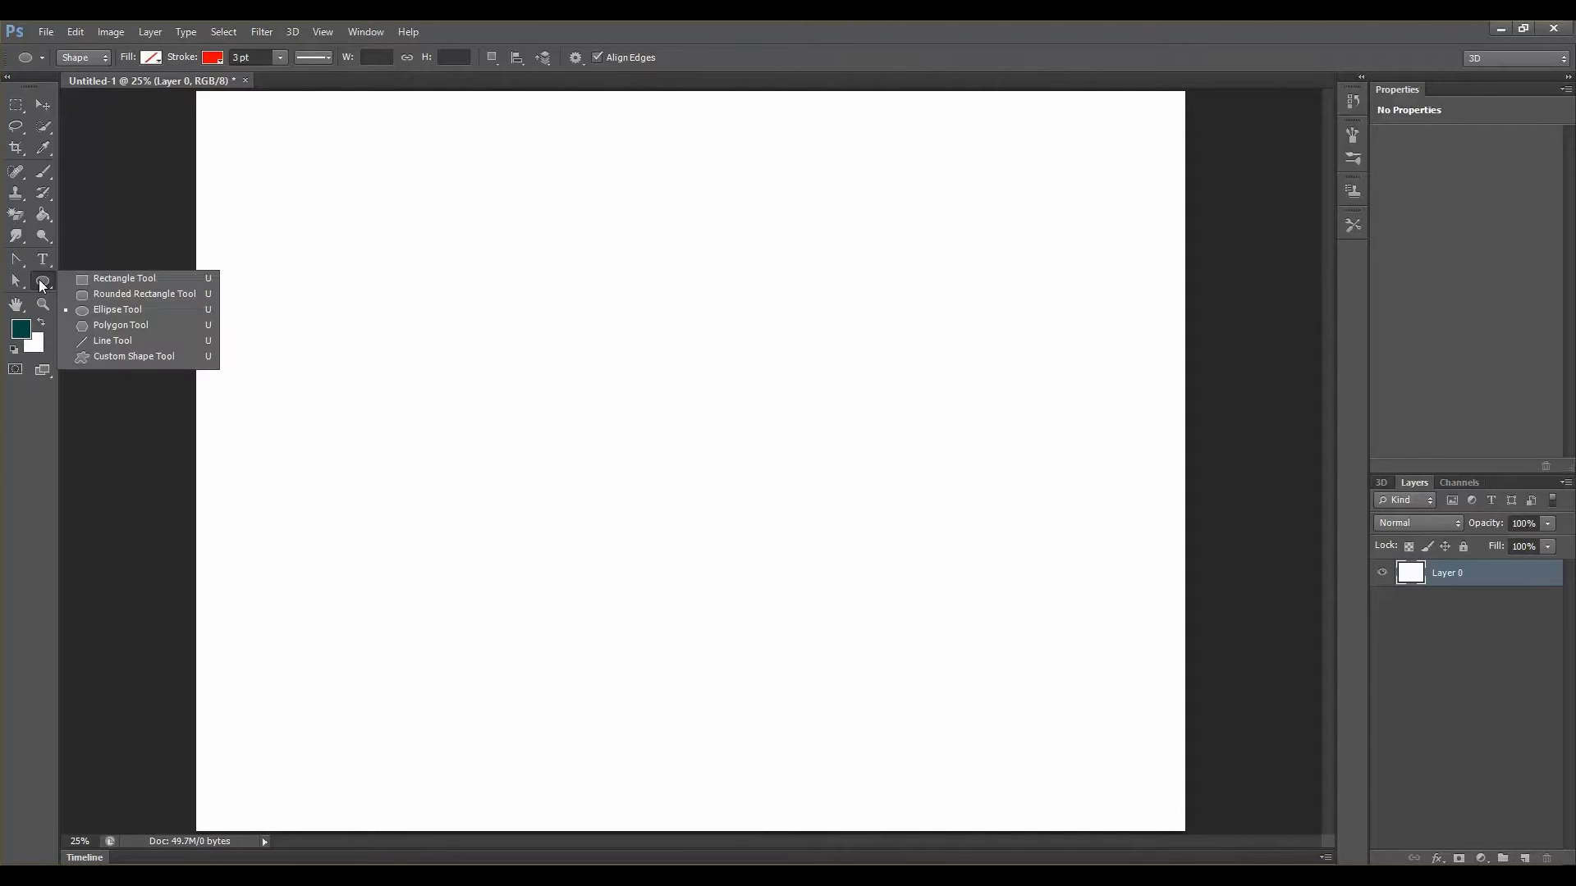
{"action": "left_click", "coordinate": [113, 325]}
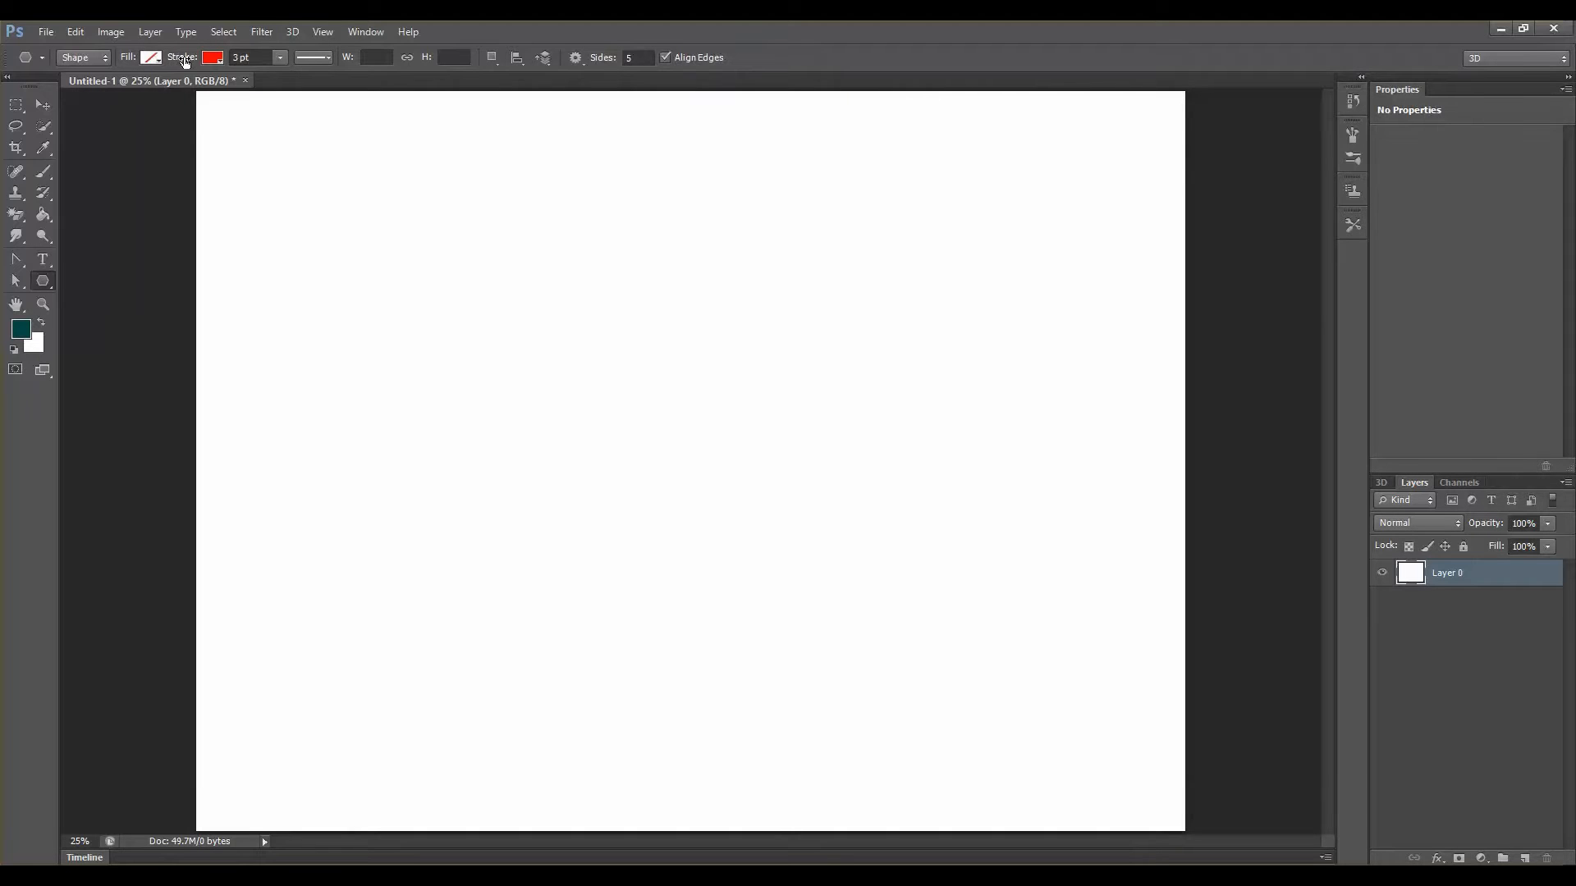
{"action": "left_click", "coordinate": [321, 57]}
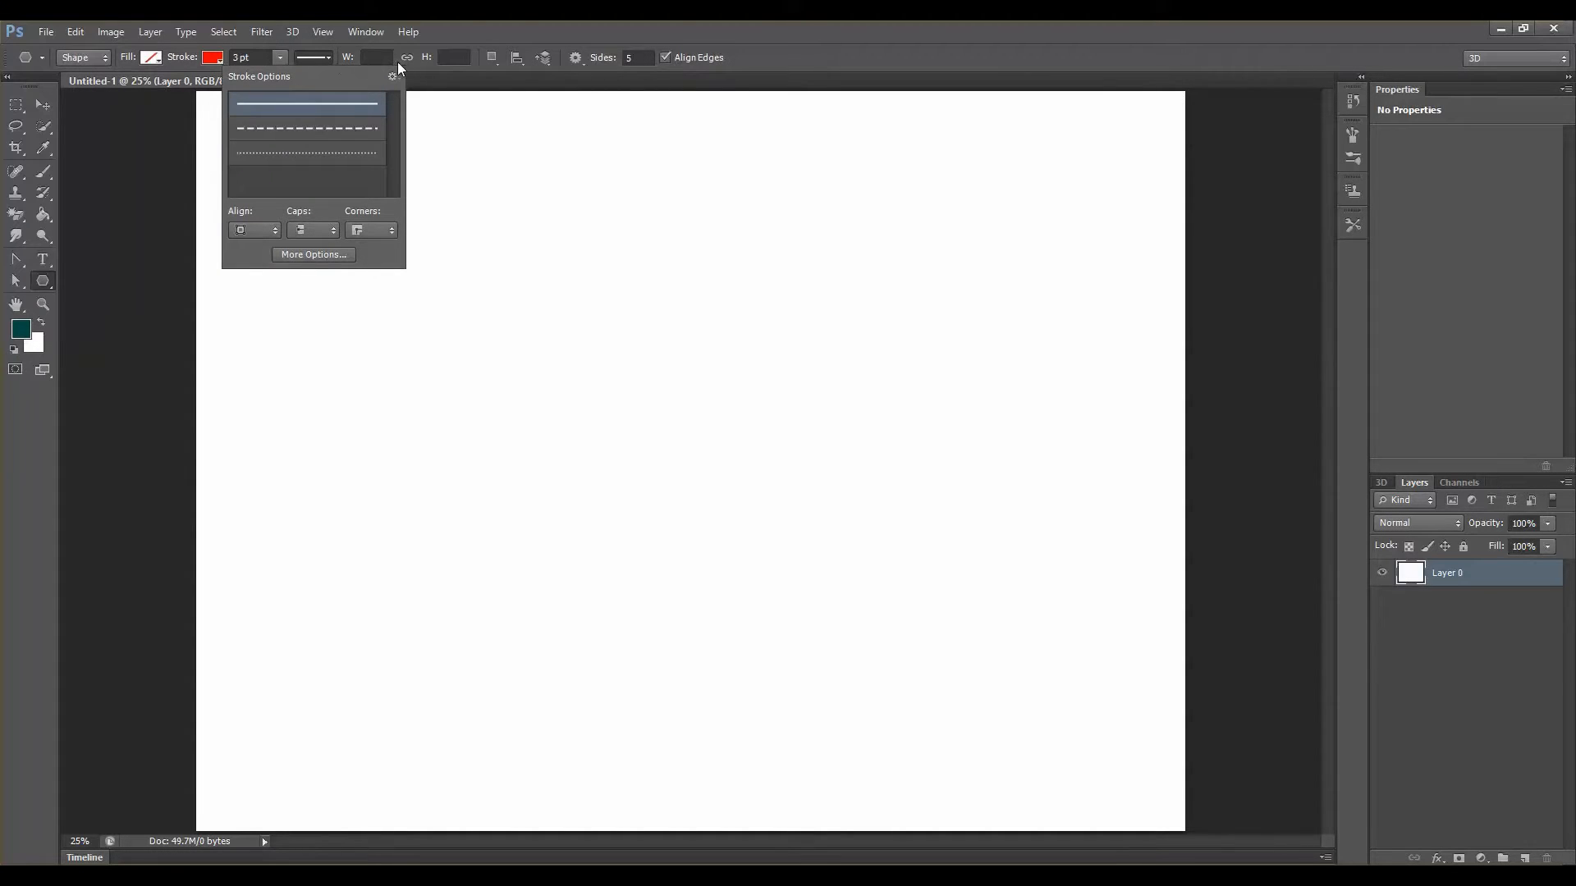
{"action": "left_click", "coordinate": [469, 23]}
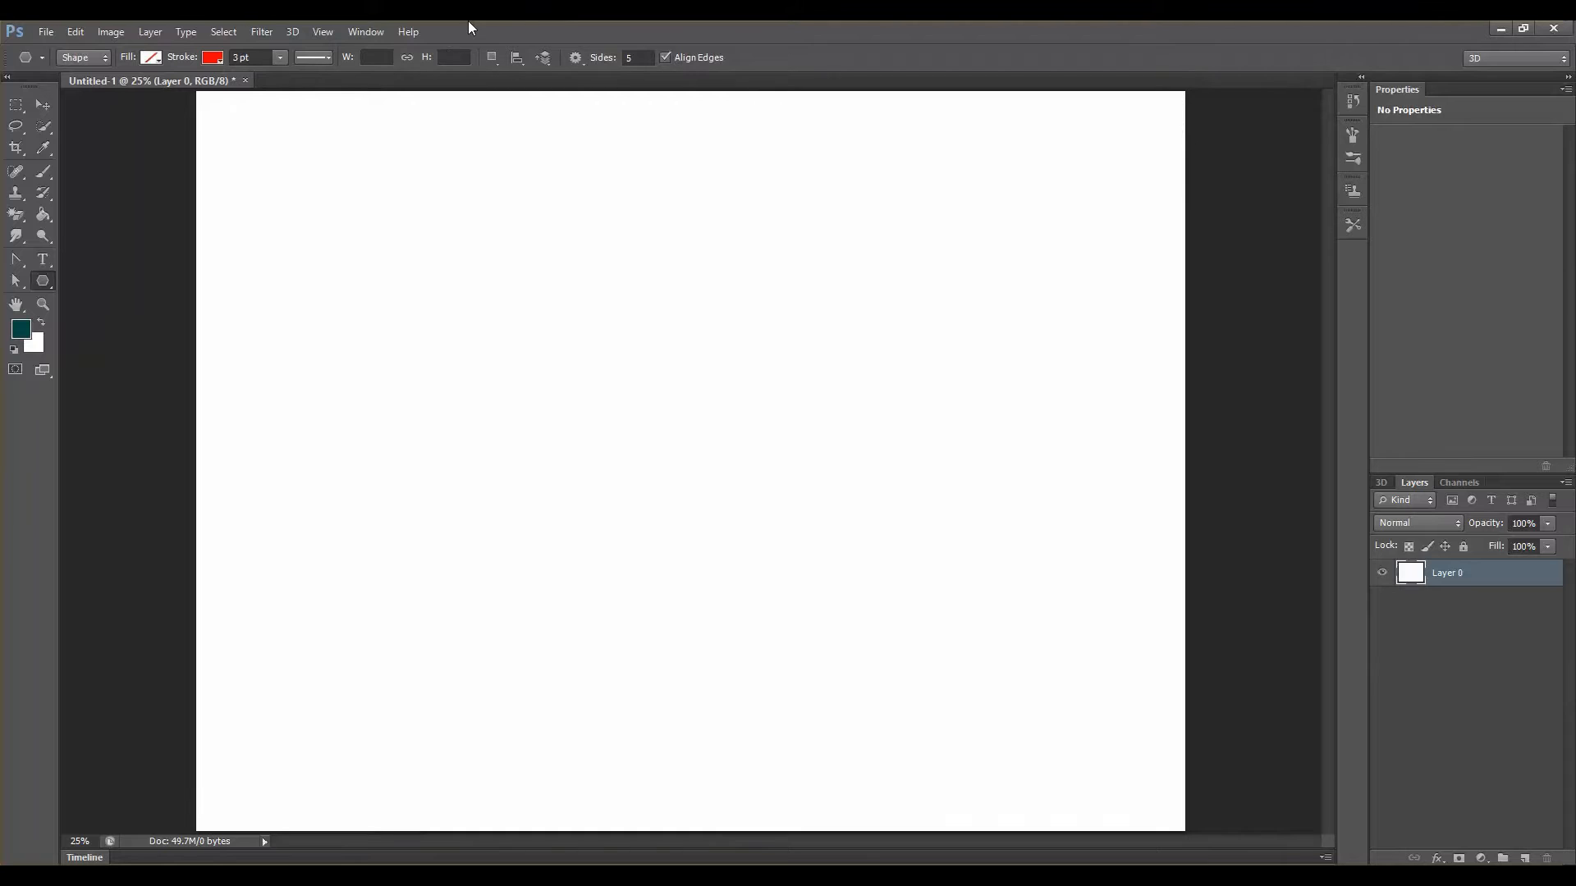
{"action": "left_click", "coordinate": [378, 57]}
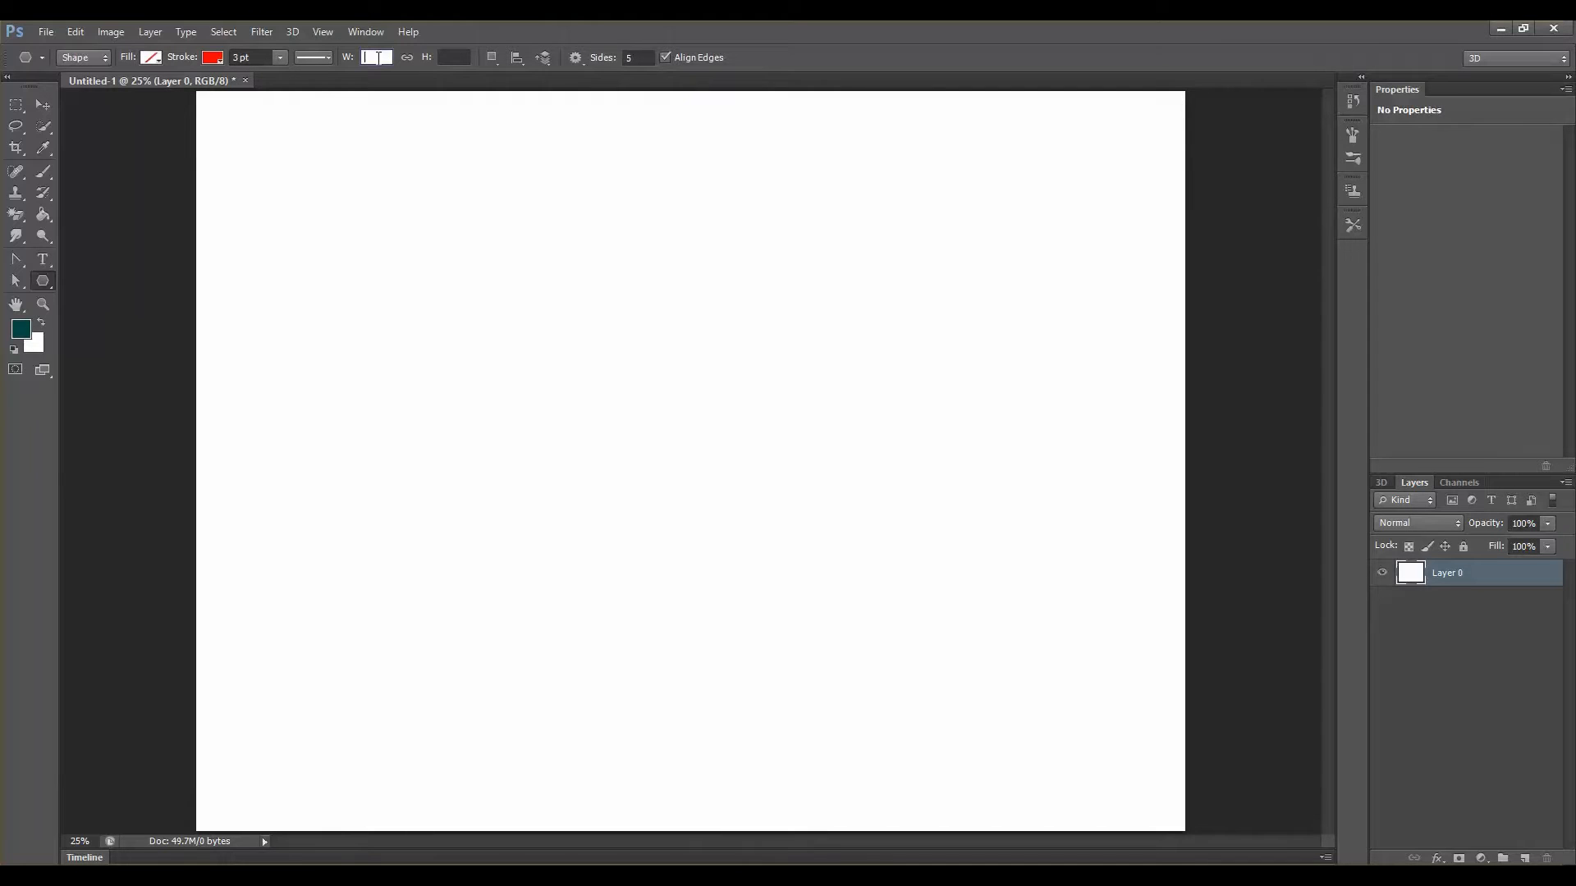
{"action": "left_click", "coordinate": [453, 57]}
{"action": "left_click", "coordinate": [506, 248]}
Draw a trial pentagon about 588 by 616 px in the upper part of the canvas and undo it.
{"action": "left_click_drag", "start_coordinate": [463, 225], "coordinate": [529, 229]}
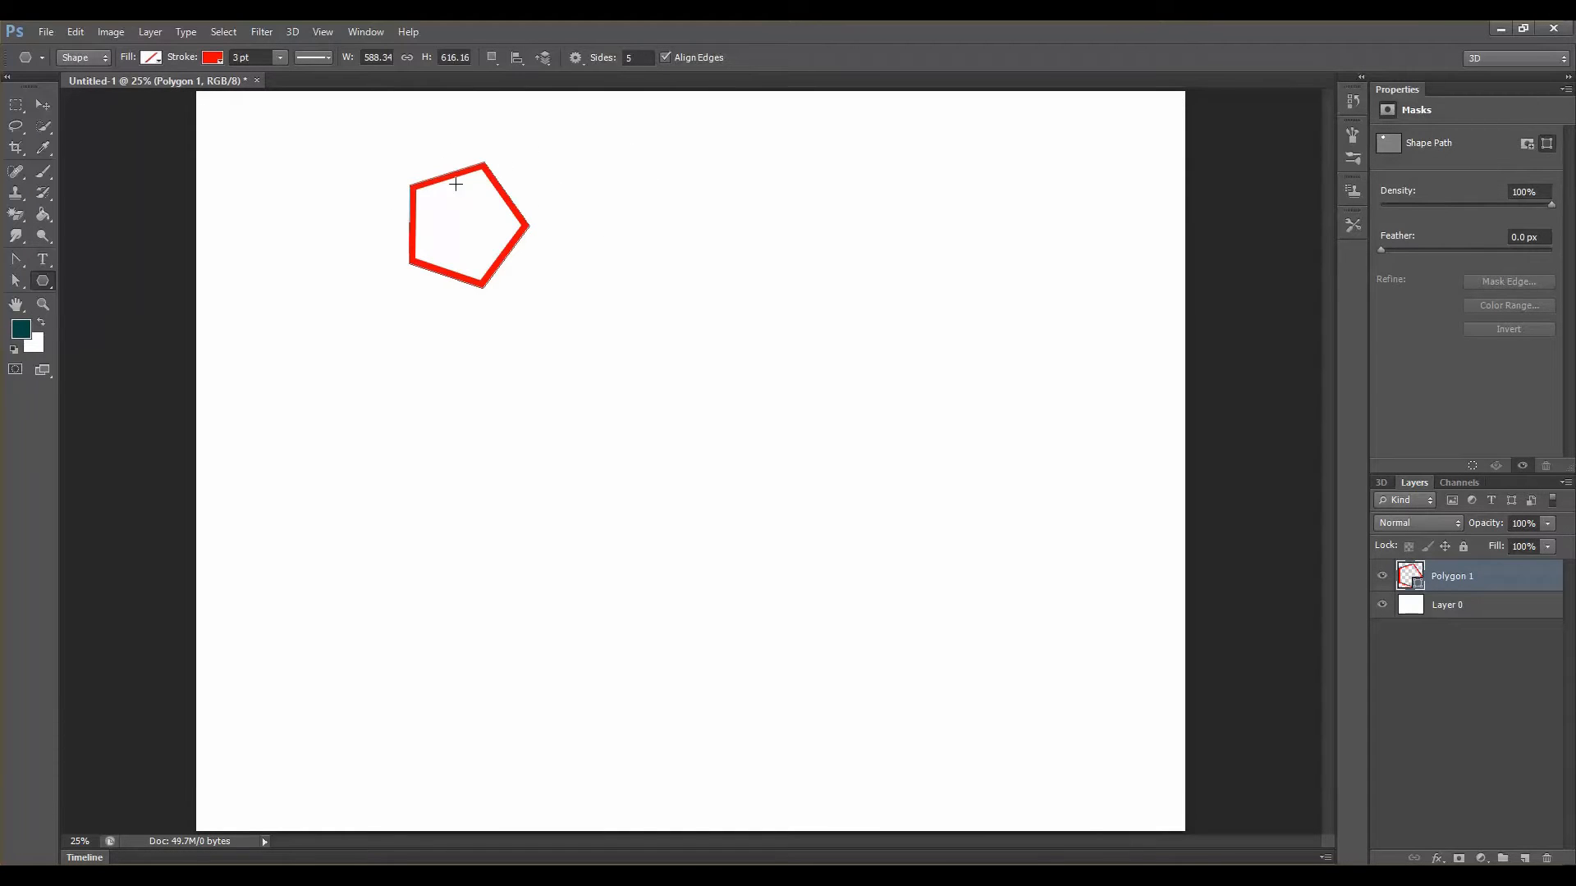
{"action": "left_click", "coordinate": [644, 57]}
{"action": "left_click", "coordinate": [1286, 91]}
{"action": "key", "text": "ctrl+alt+z"}
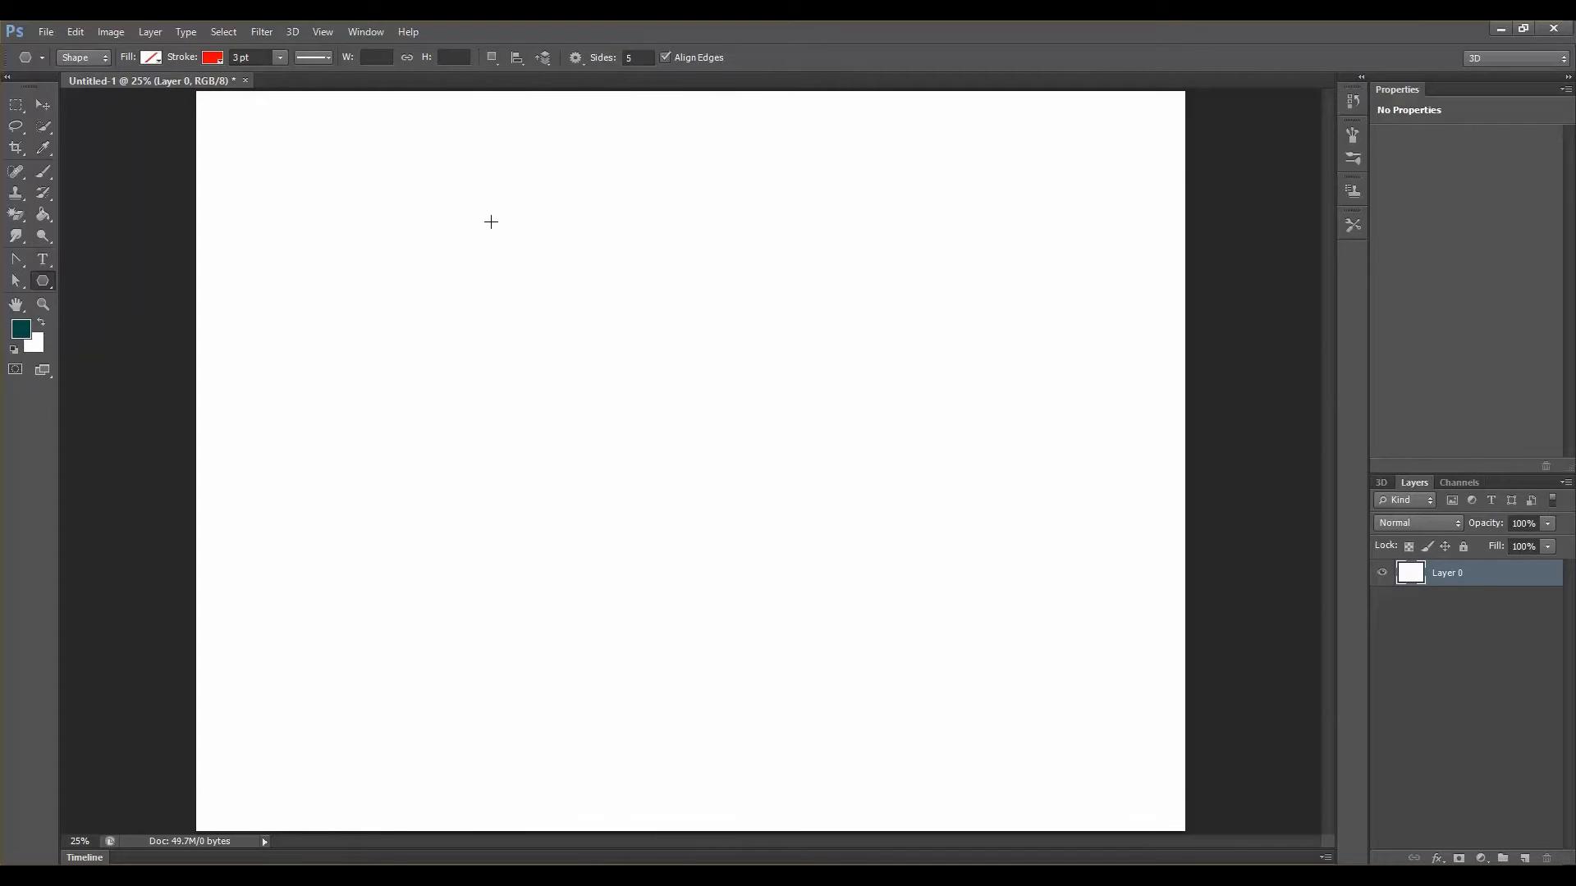
Draw a red-outlined pentagon about 1085 by 1121 px near the canvas's centre and fill it with light orange.
{"action": "left_click_drag", "start_coordinate": [503, 248], "coordinate": [527, 346]}
{"action": "key", "text": "space"}
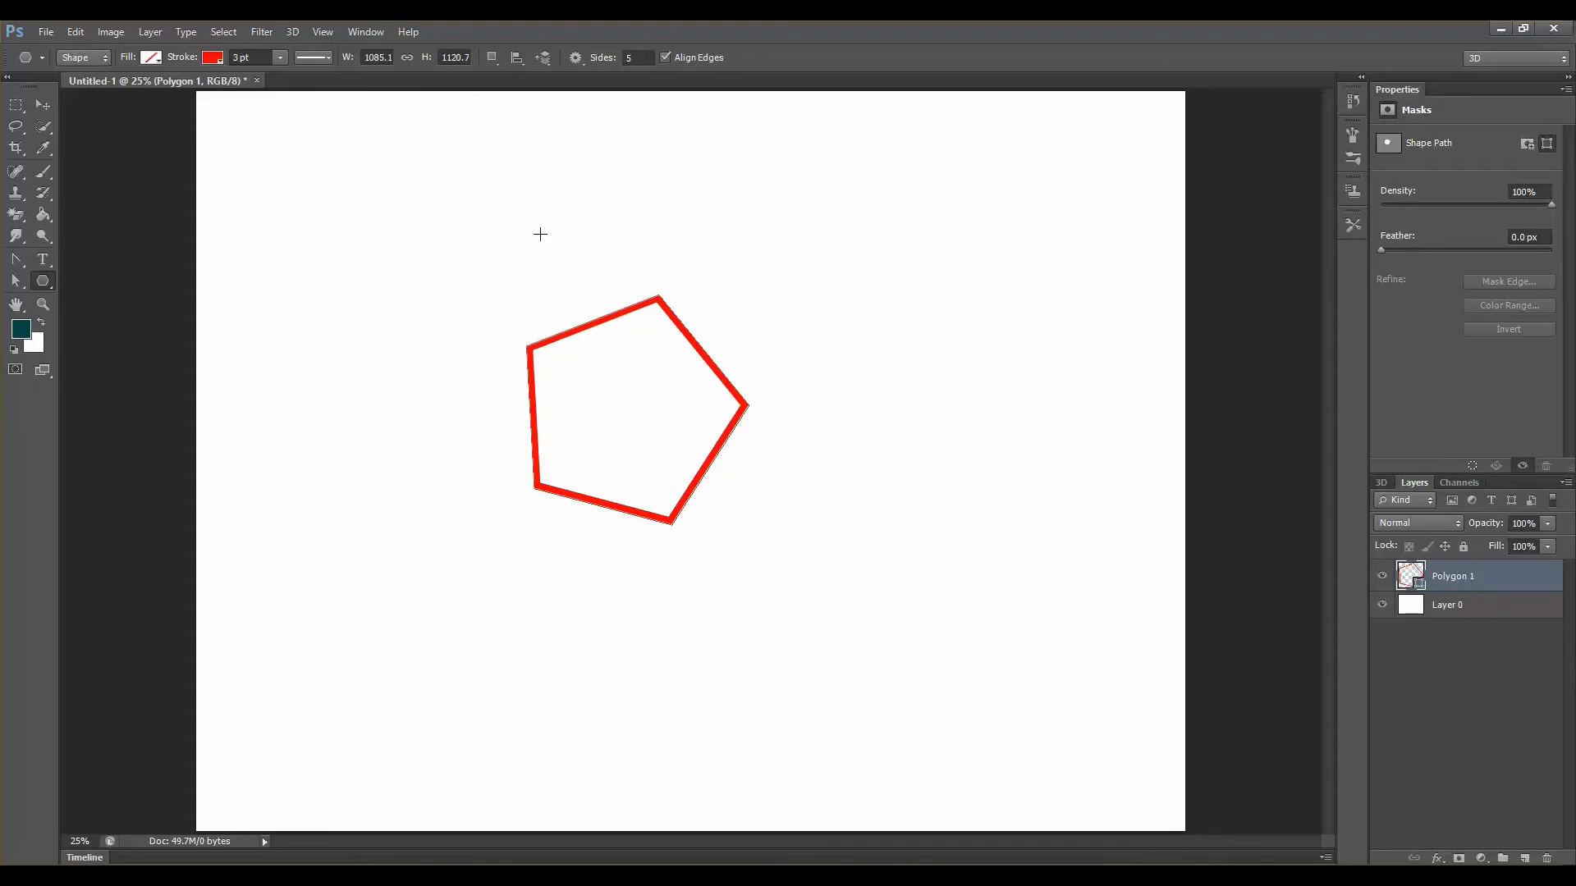
{"action": "left_click", "coordinate": [151, 57]}
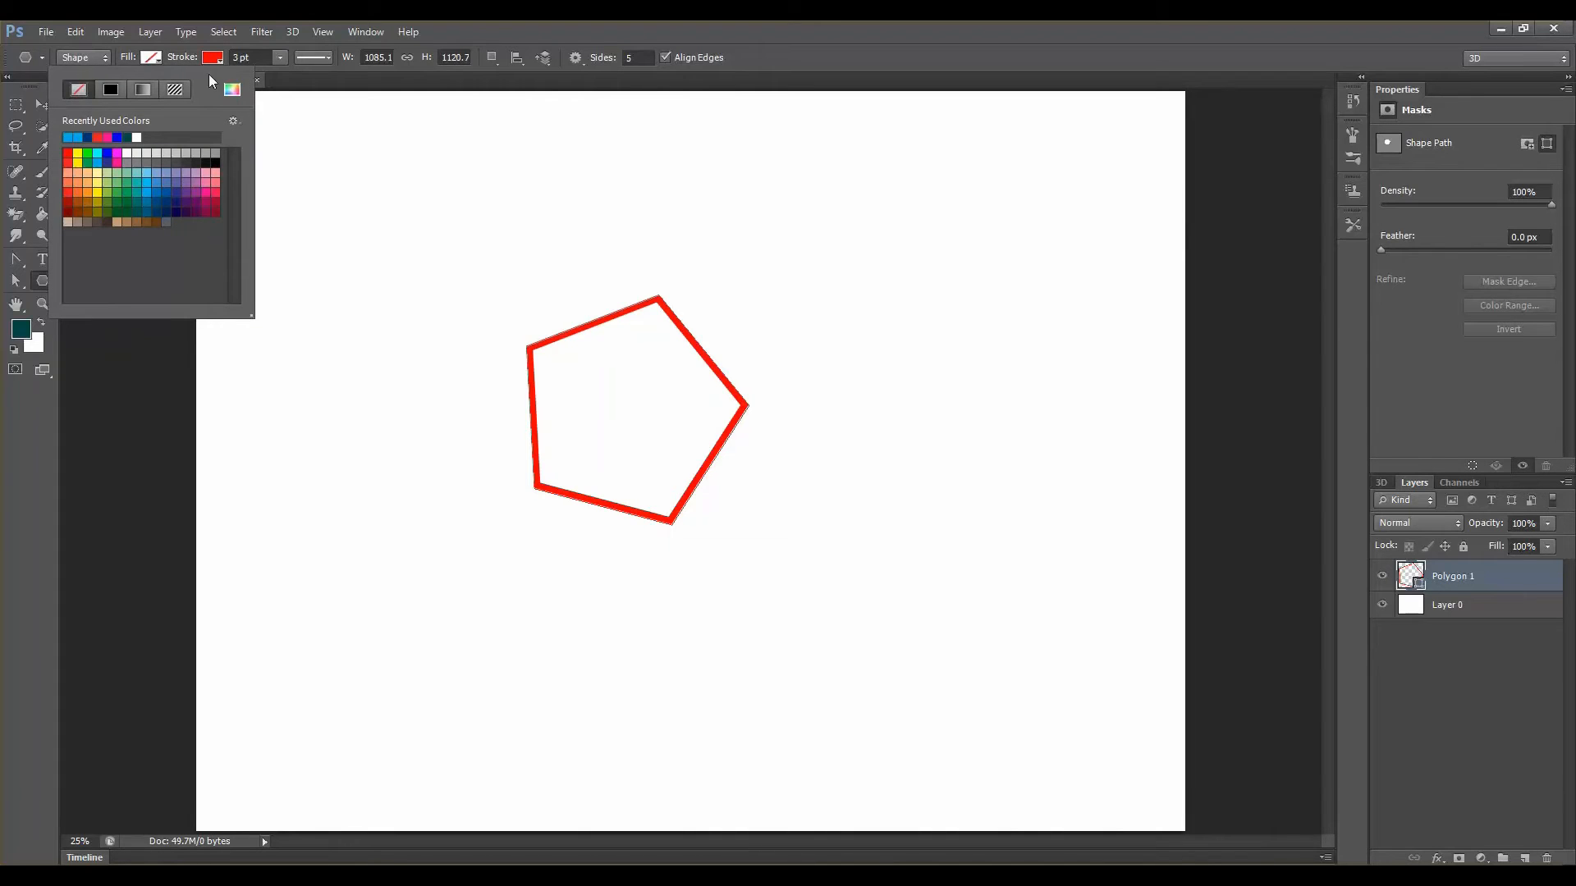
{"action": "left_click", "coordinate": [178, 200]}
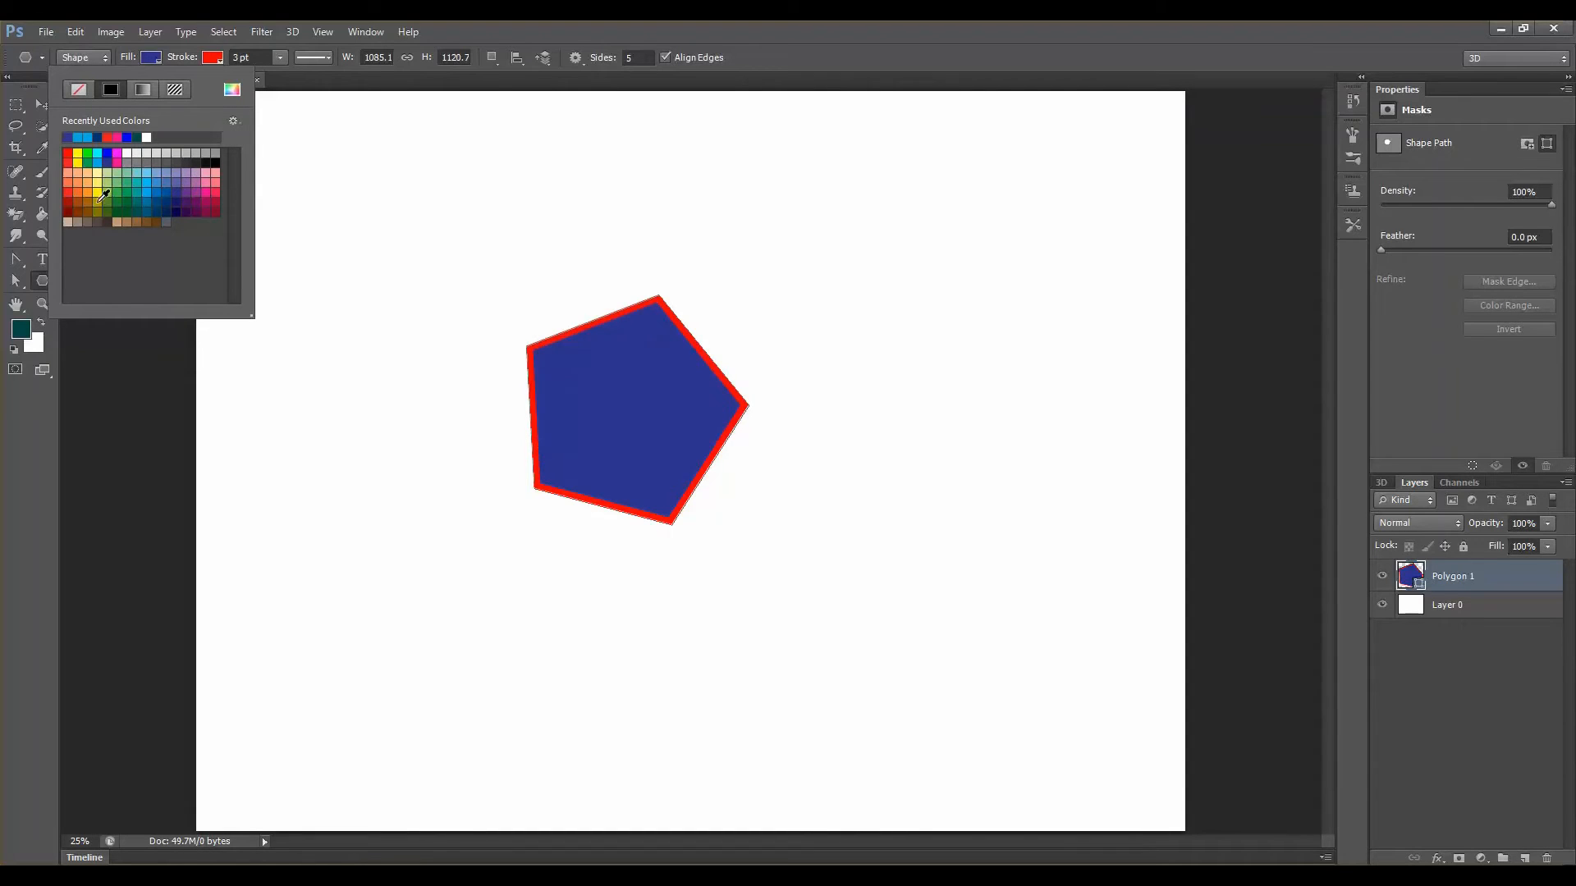
{"action": "left_click", "coordinate": [87, 172]}
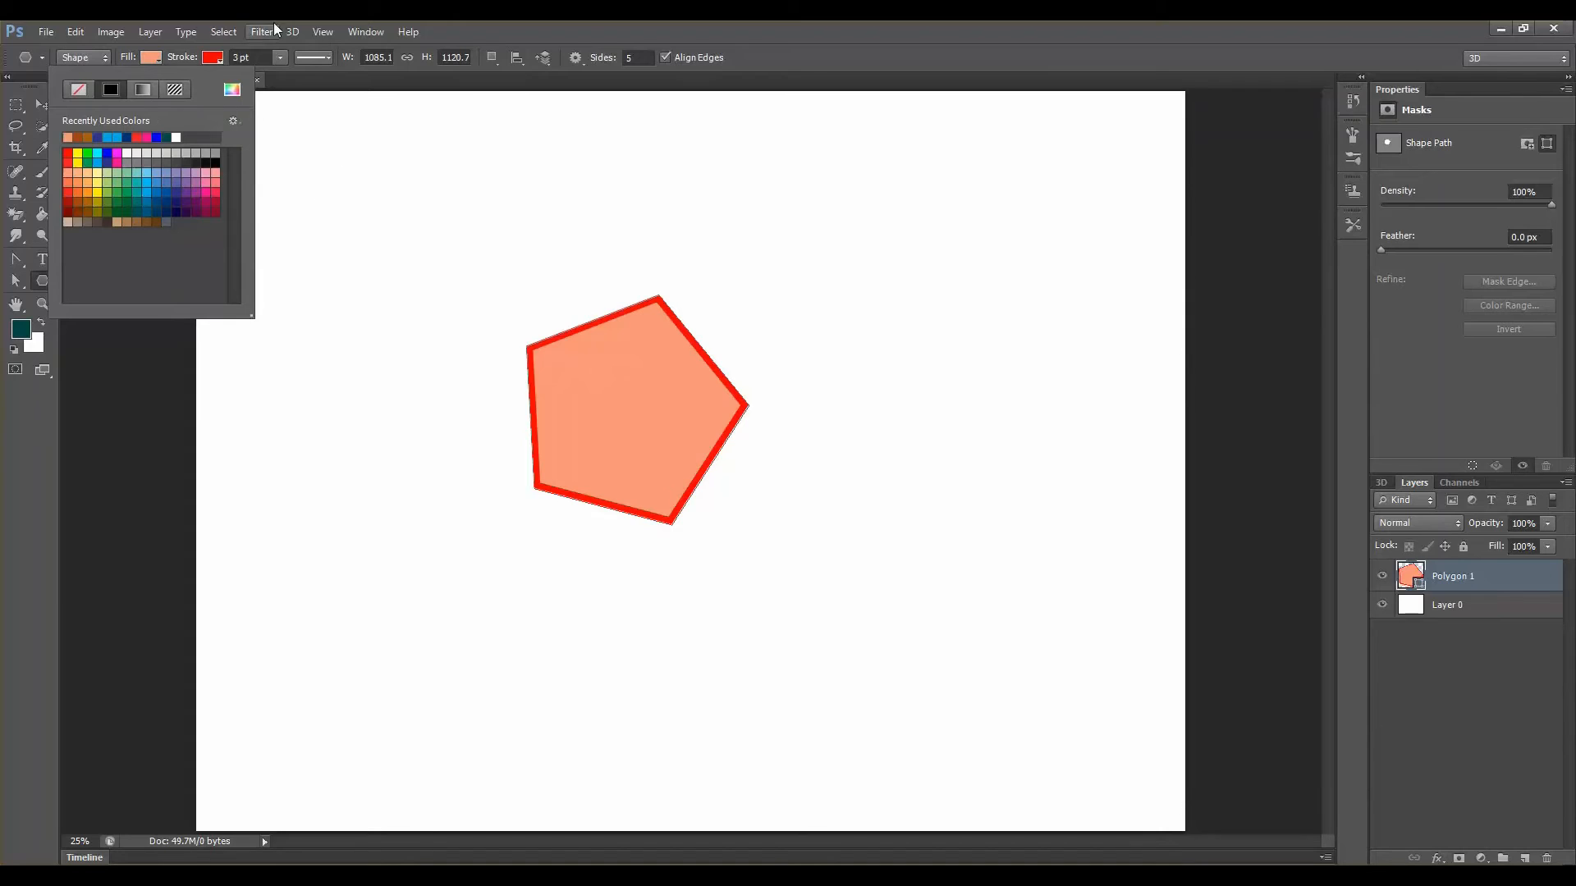
{"action": "left_click", "coordinate": [840, 47]}
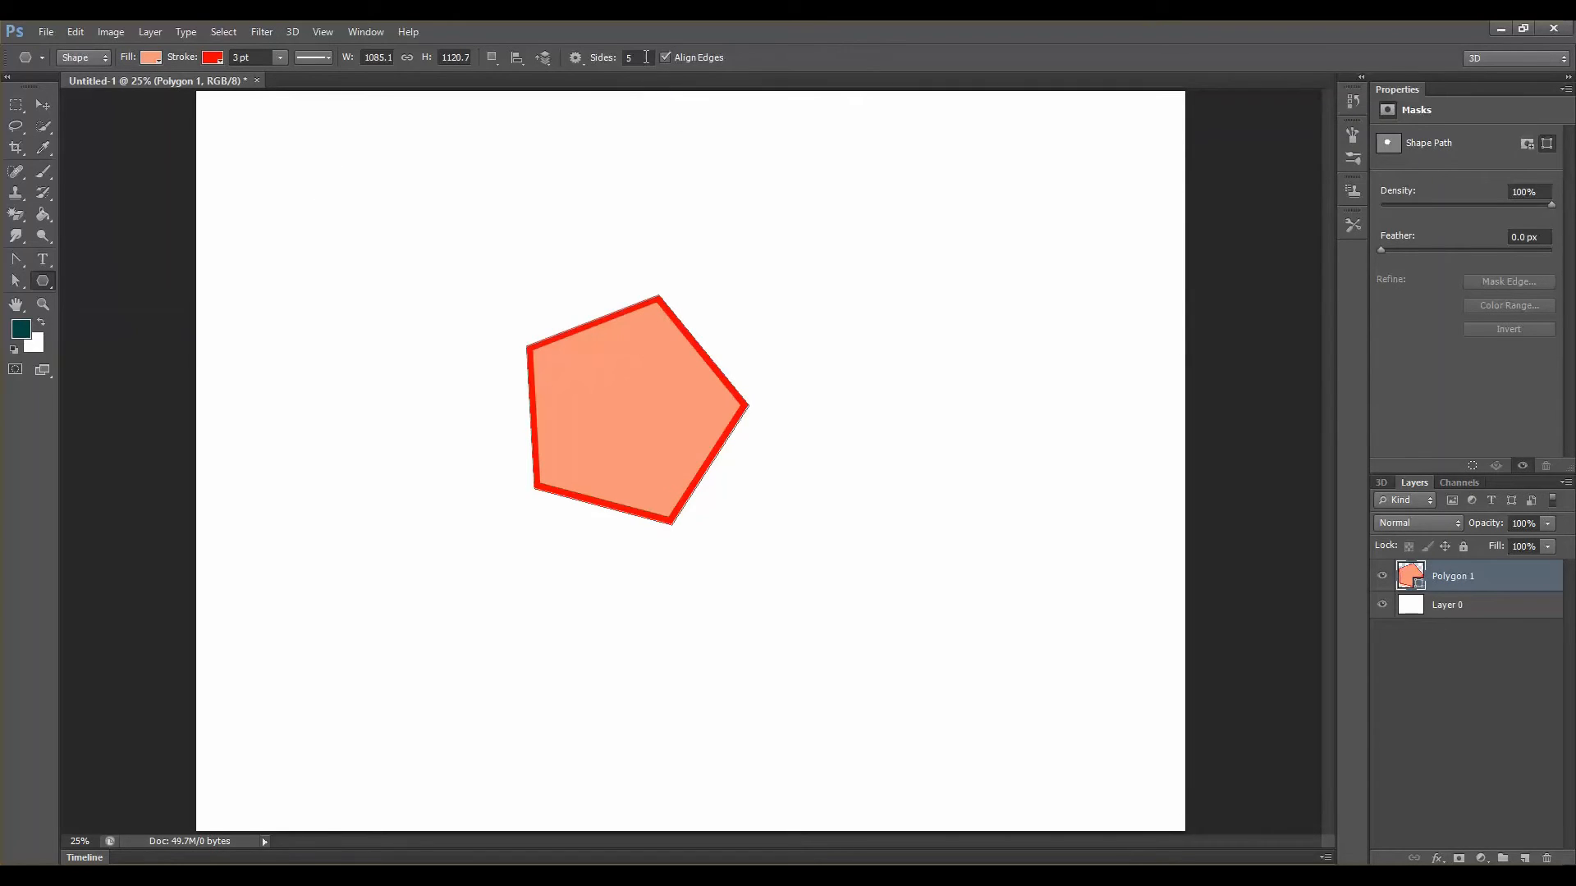
Draw a 10-sided polygon about 704 by 687 px and move it to the right of the pentagon.
{"action": "left_click", "coordinate": [630, 56]}
{"action": "type", "text": "10"}
{"action": "left_click_drag", "start_coordinate": [748, 165], "coordinate": [820, 156]}
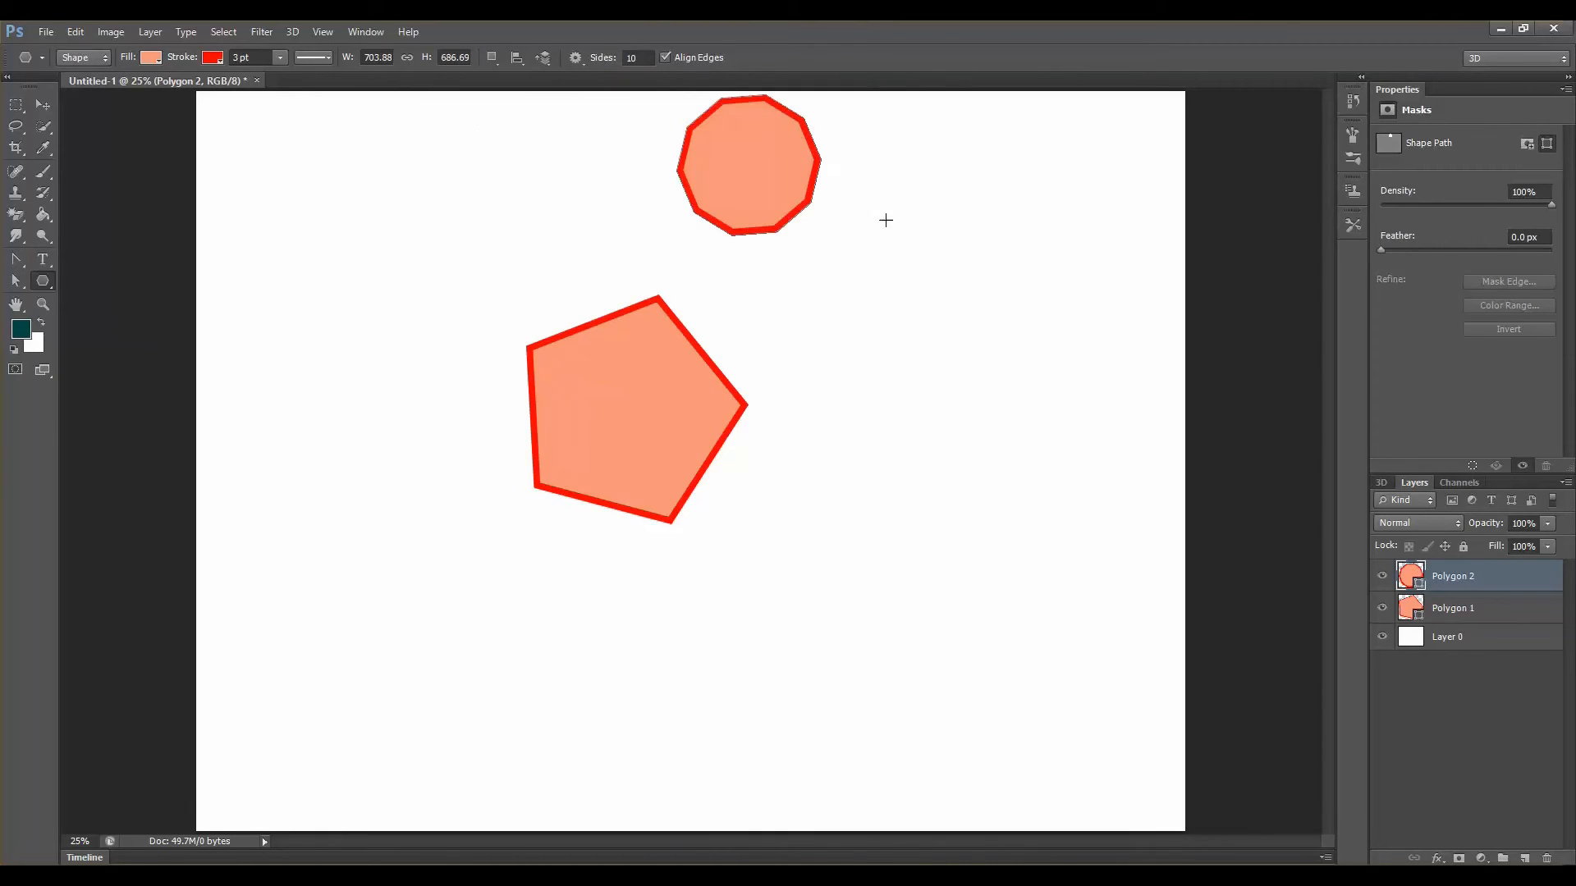
{"action": "left_click", "coordinate": [43, 104]}
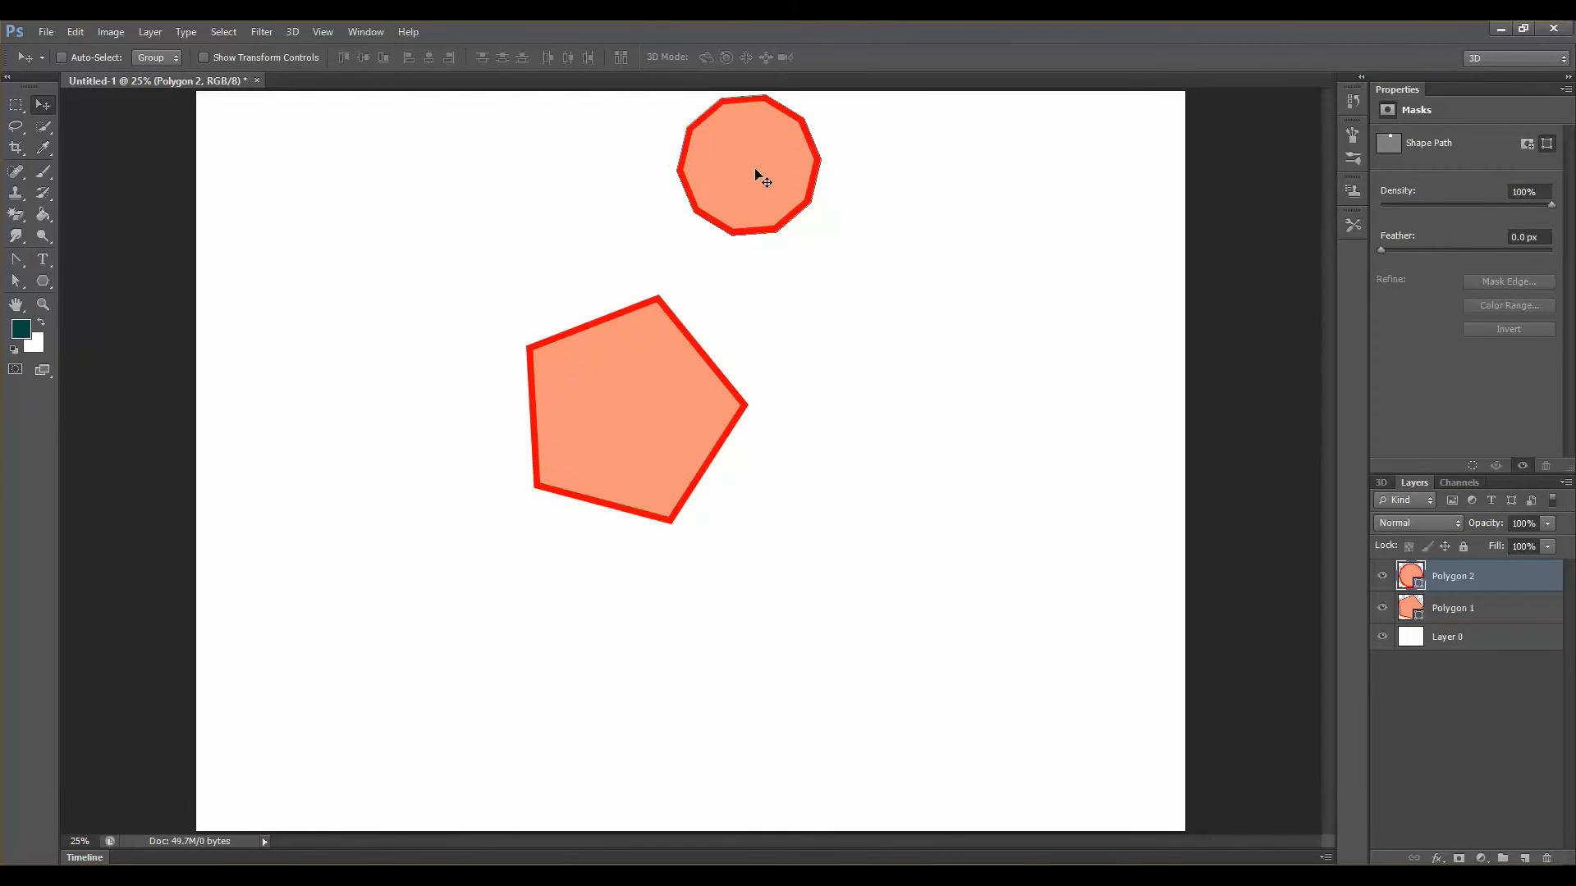
{"action": "left_click_drag", "start_coordinate": [756, 165], "coordinate": [919, 442]}
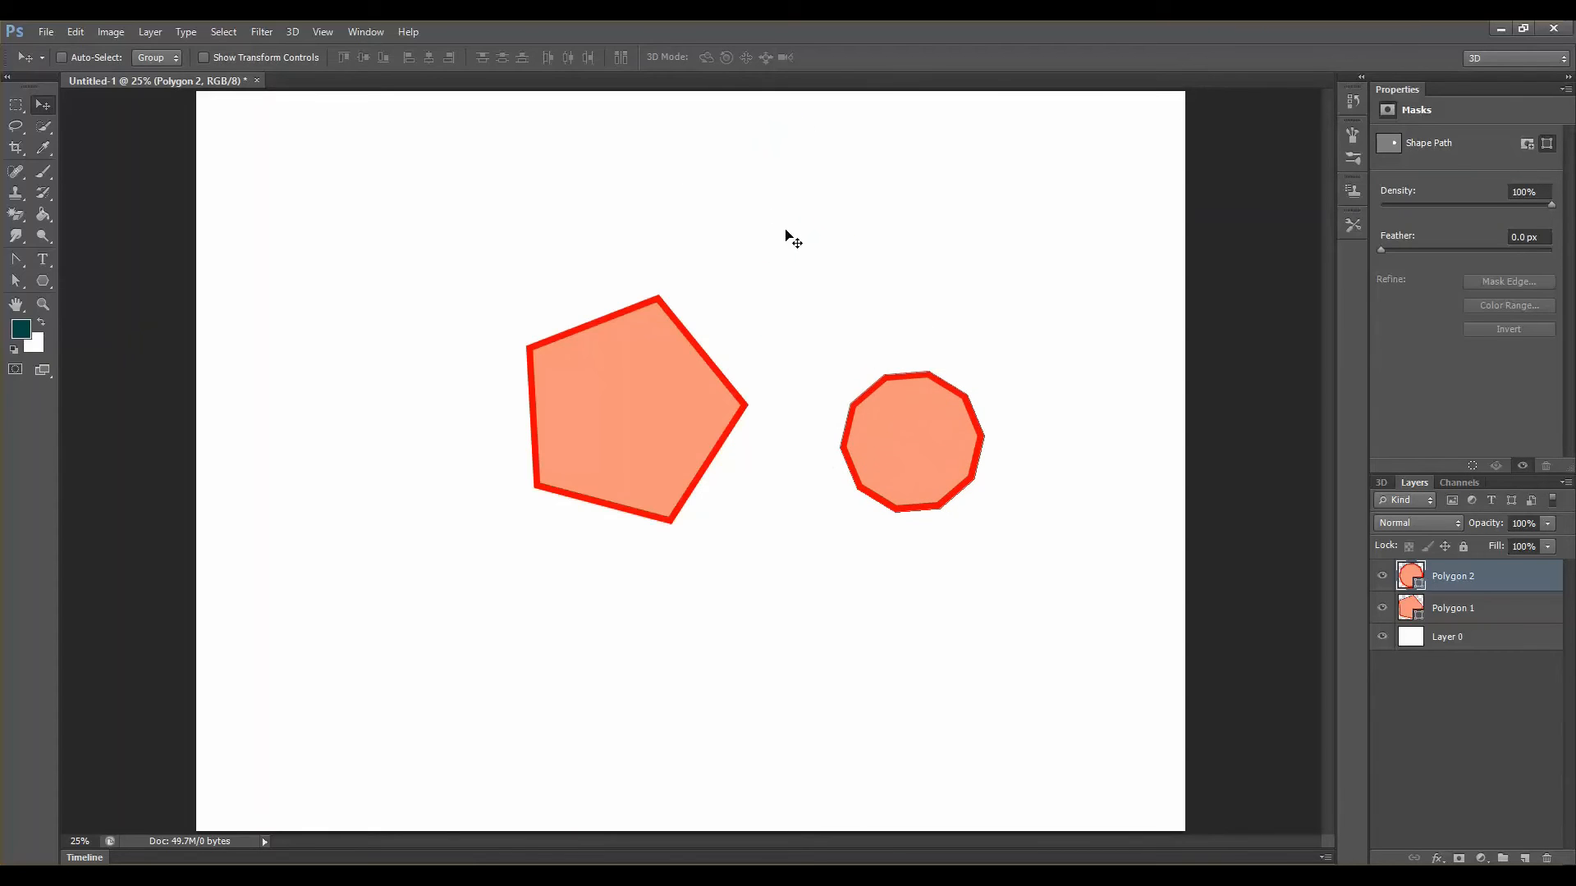
Draw a 3-sided polygon about 809 by 810 px to the upper left of the pentagon.
{"action": "left_click", "coordinate": [44, 283]}
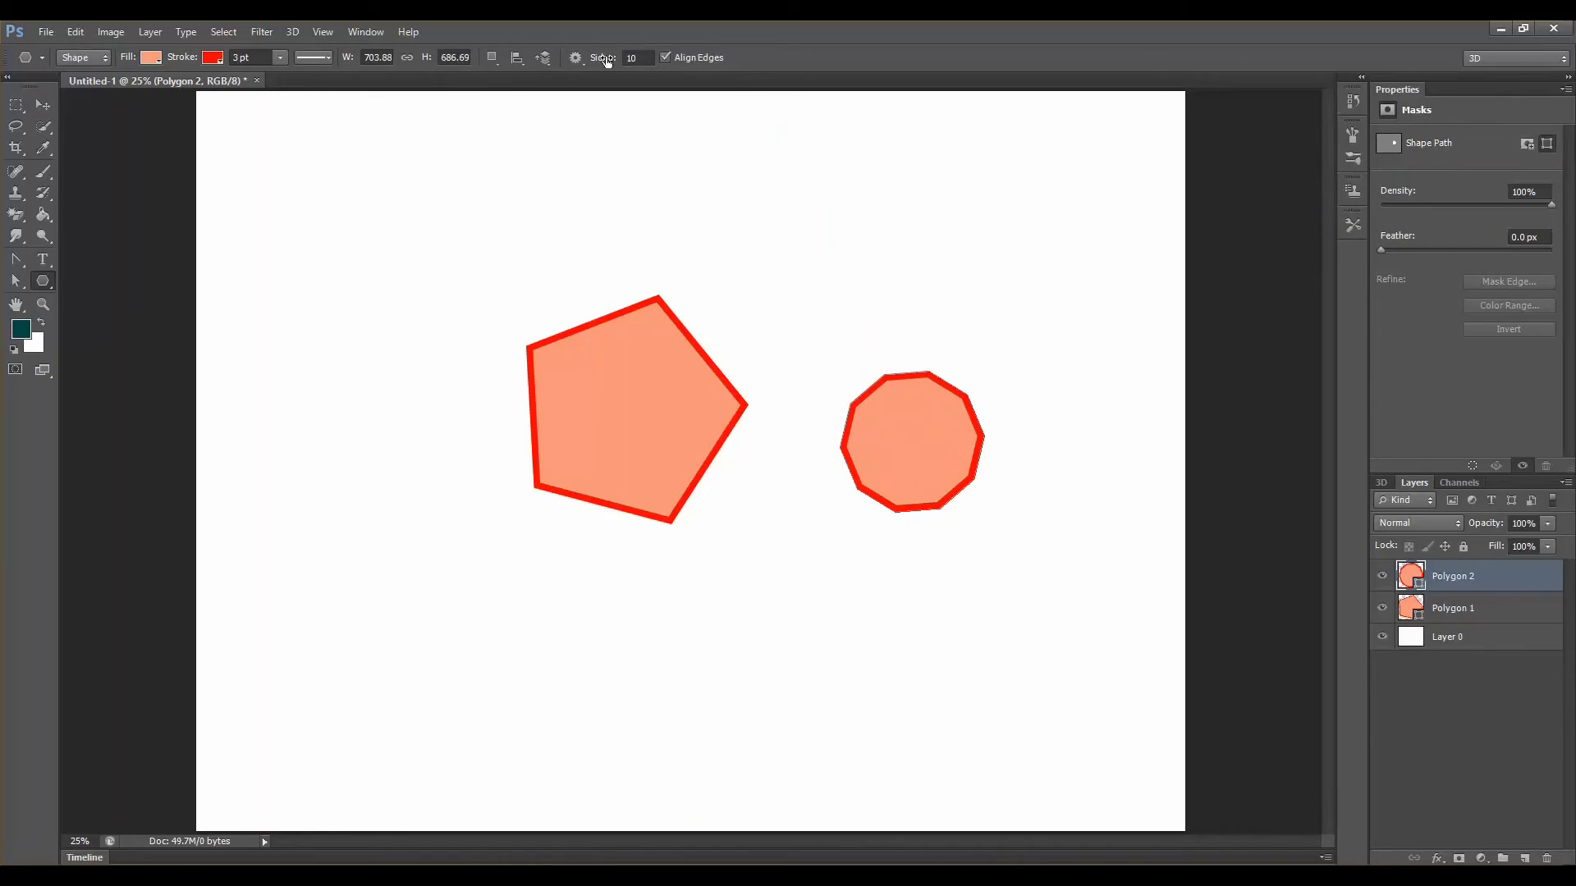
{"action": "double_click", "coordinate": [631, 58]}
{"action": "type", "text": "3"}
{"action": "left_click_drag", "start_coordinate": [290, 195], "coordinate": [471, 295]}
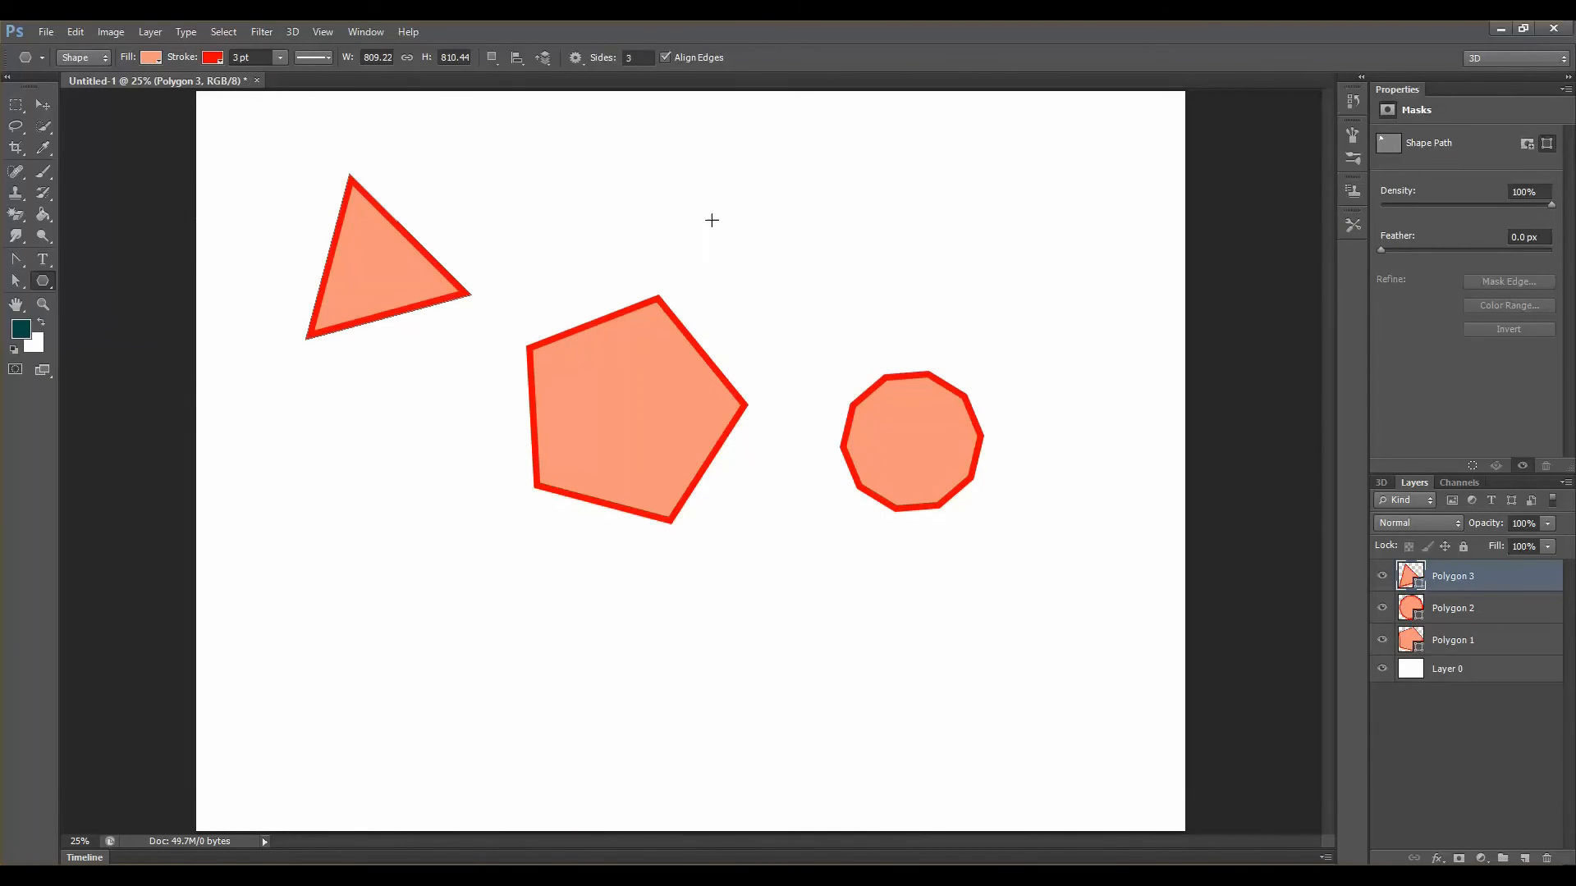
Try to set the polygon's number of sides to 2.
{"action": "left_click", "coordinate": [640, 56]}
{"action": "type", "text": "2"}
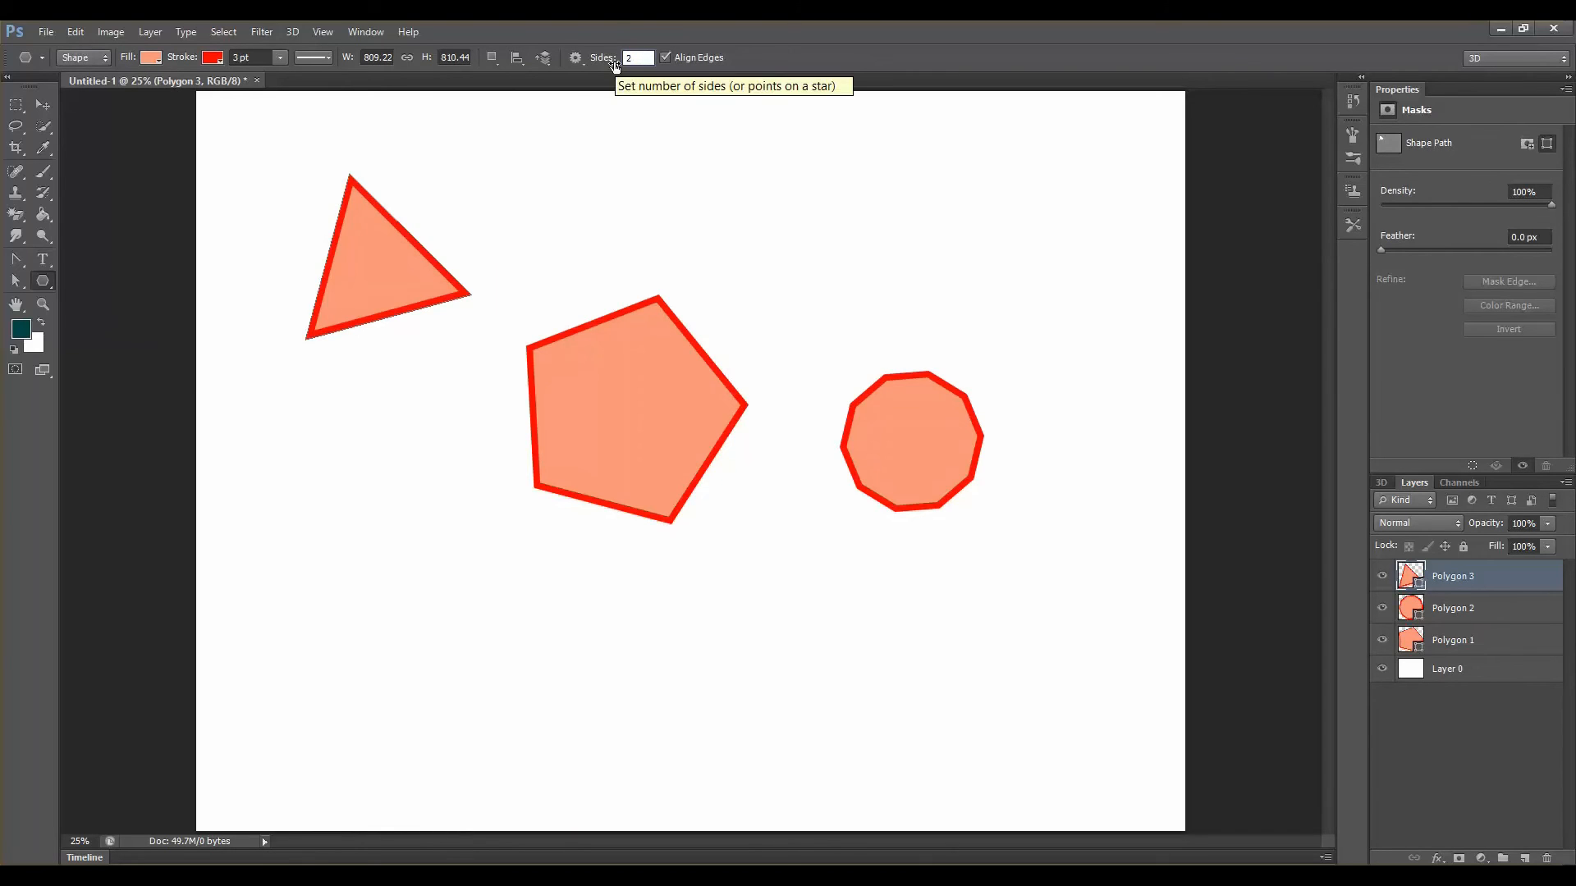
{"action": "key", "text": "Return"}
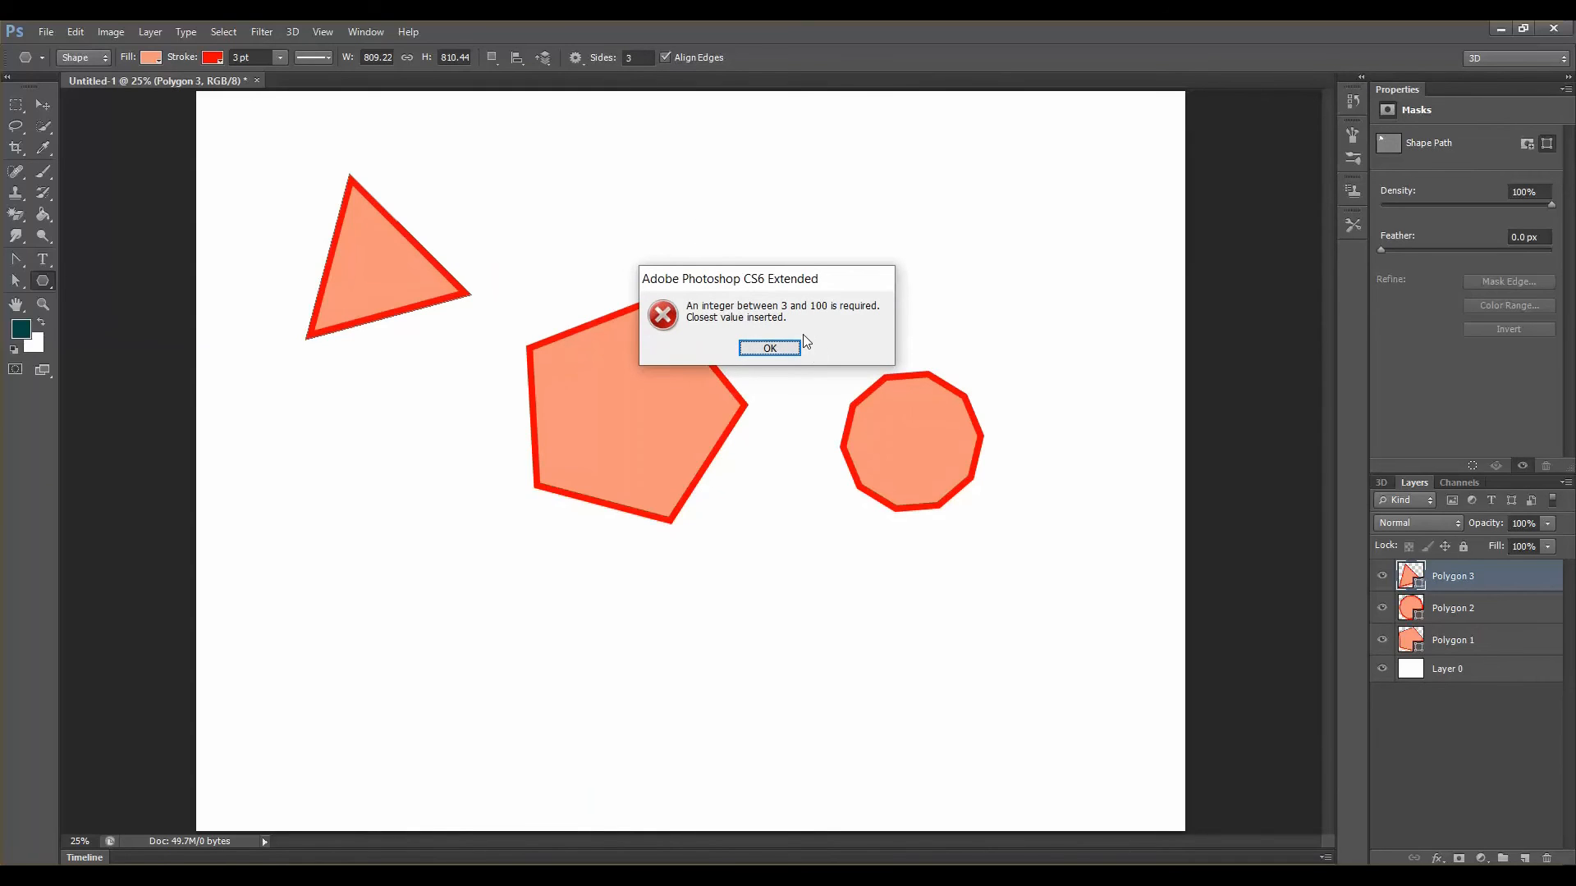
{"action": "left_click", "coordinate": [781, 346]}
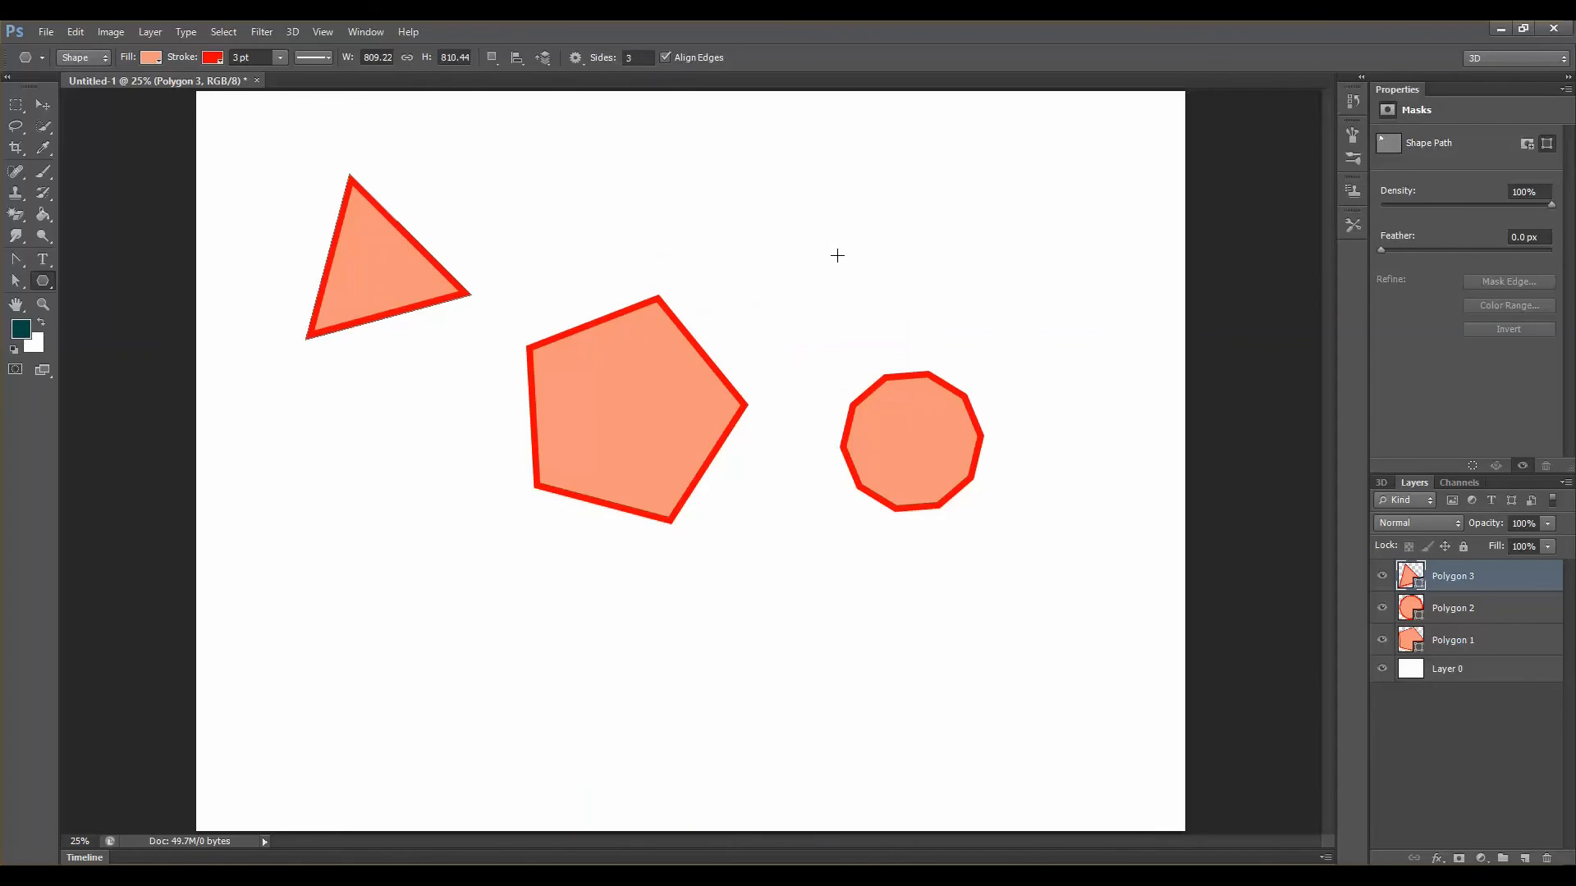
Draw a 100-sided polygon about 1334 px wide and move it above the 10-sided polygon.
{"action": "left_click", "coordinate": [646, 59]}
{"action": "left_click_drag", "start_coordinate": [528, 197], "coordinate": [661, 220]}
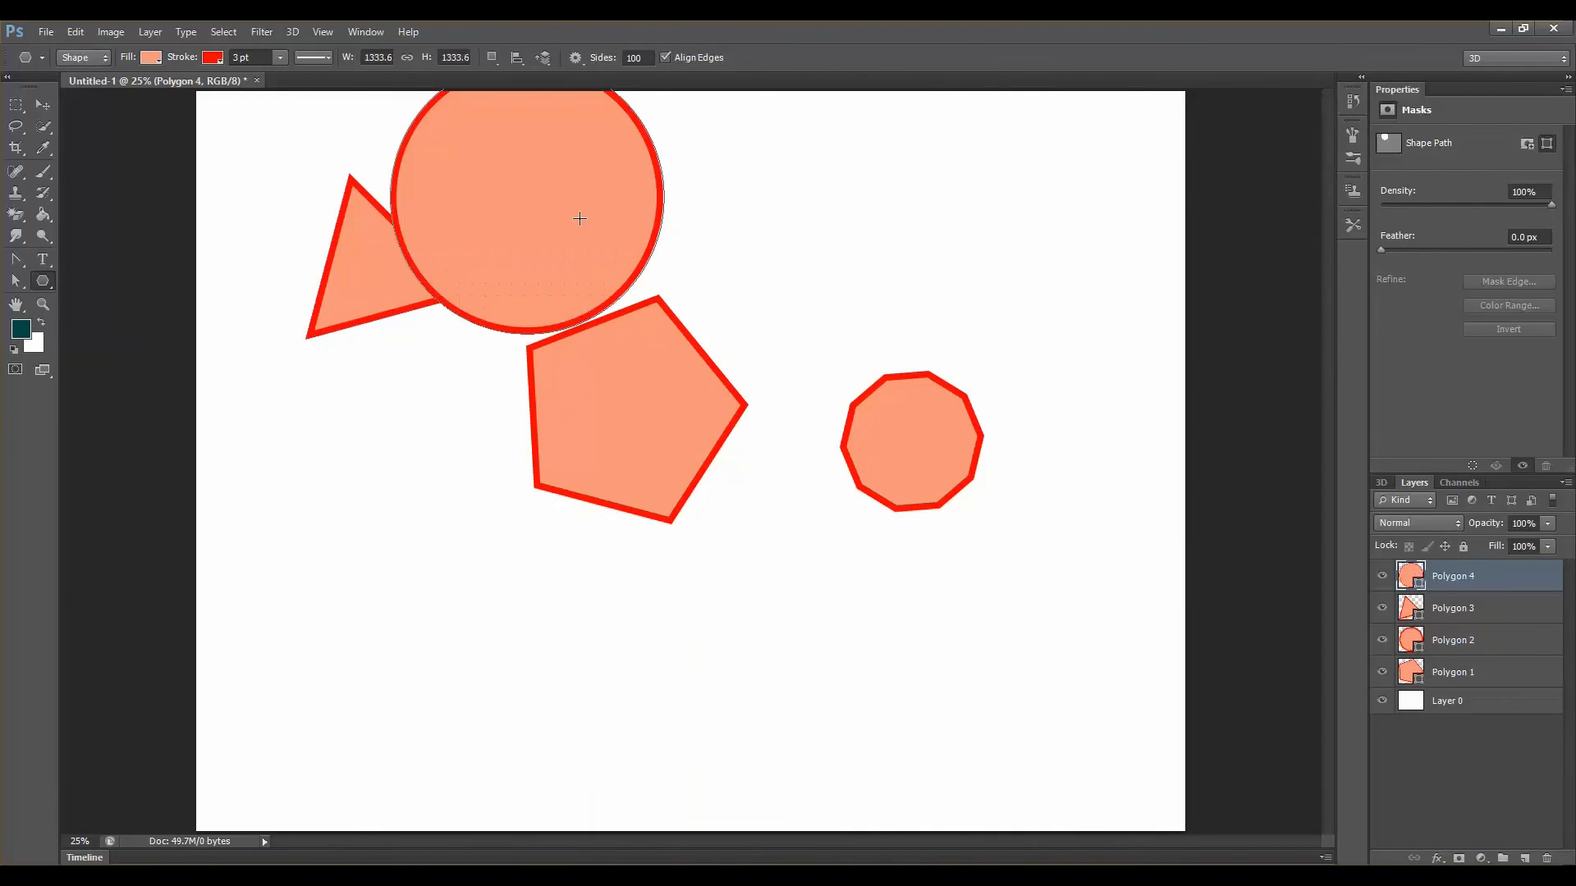
{"action": "left_click", "coordinate": [41, 103]}
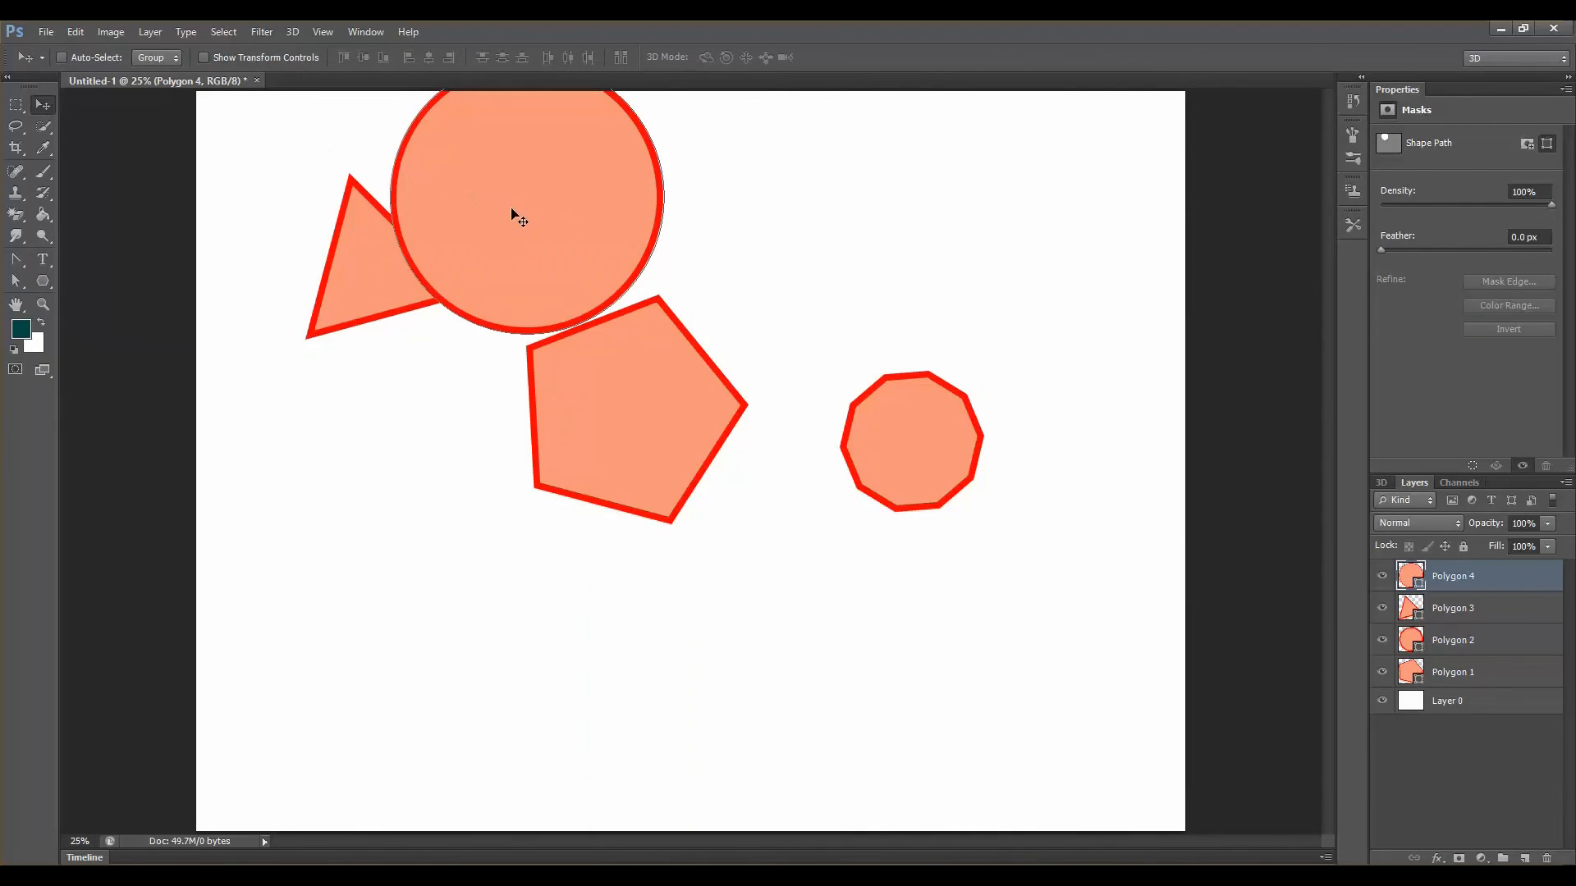
{"action": "left_click_drag", "start_coordinate": [509, 211], "coordinate": [563, 611]}
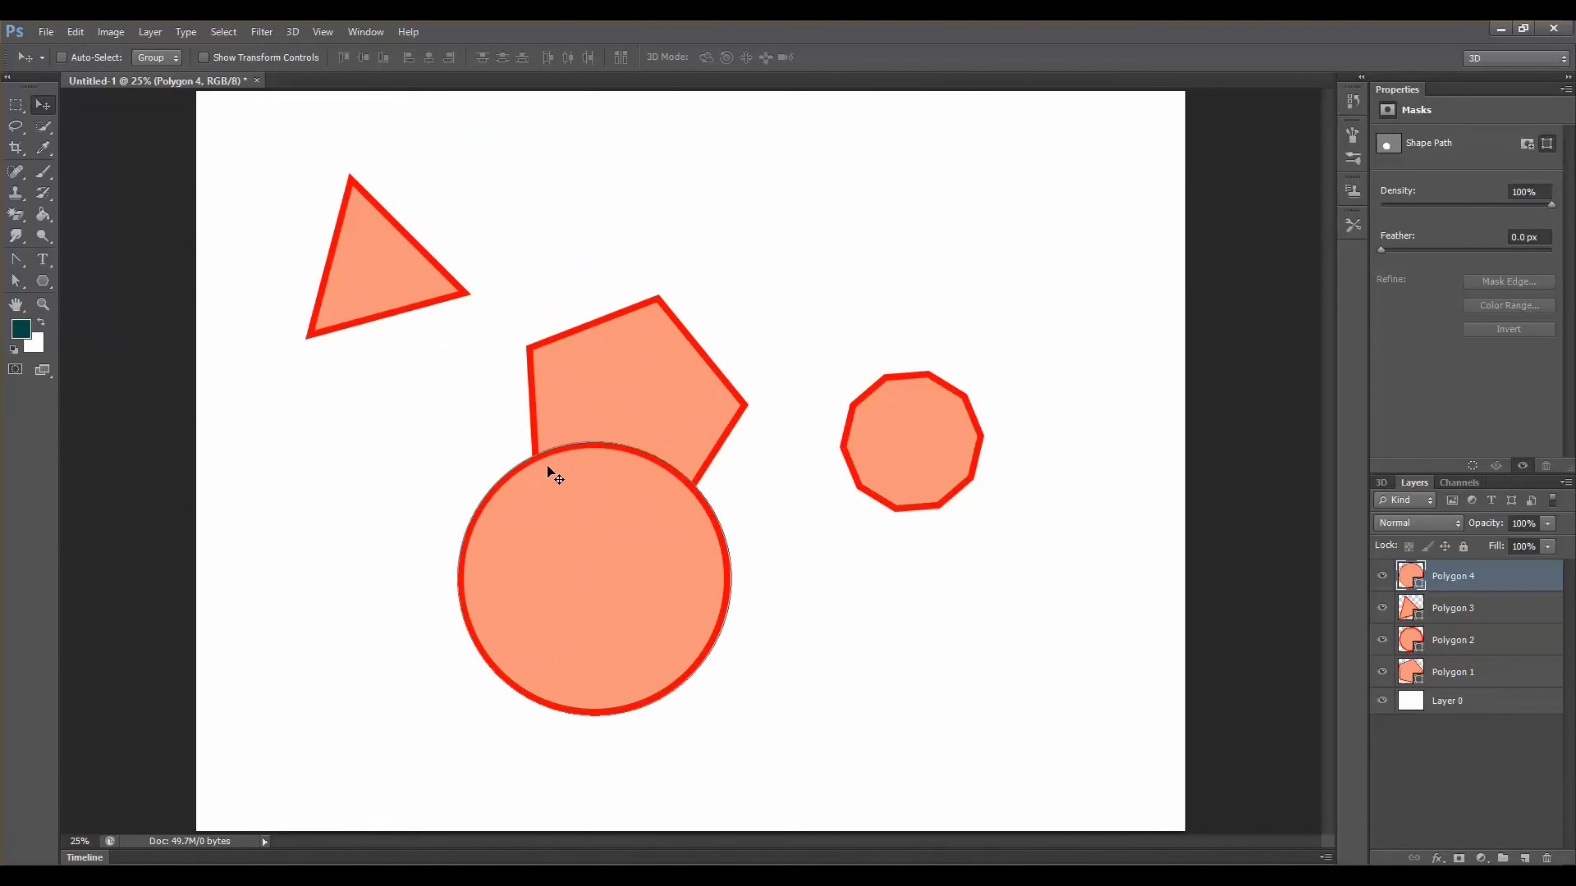
{"action": "left_click_drag", "start_coordinate": [625, 568], "coordinate": [879, 233]}
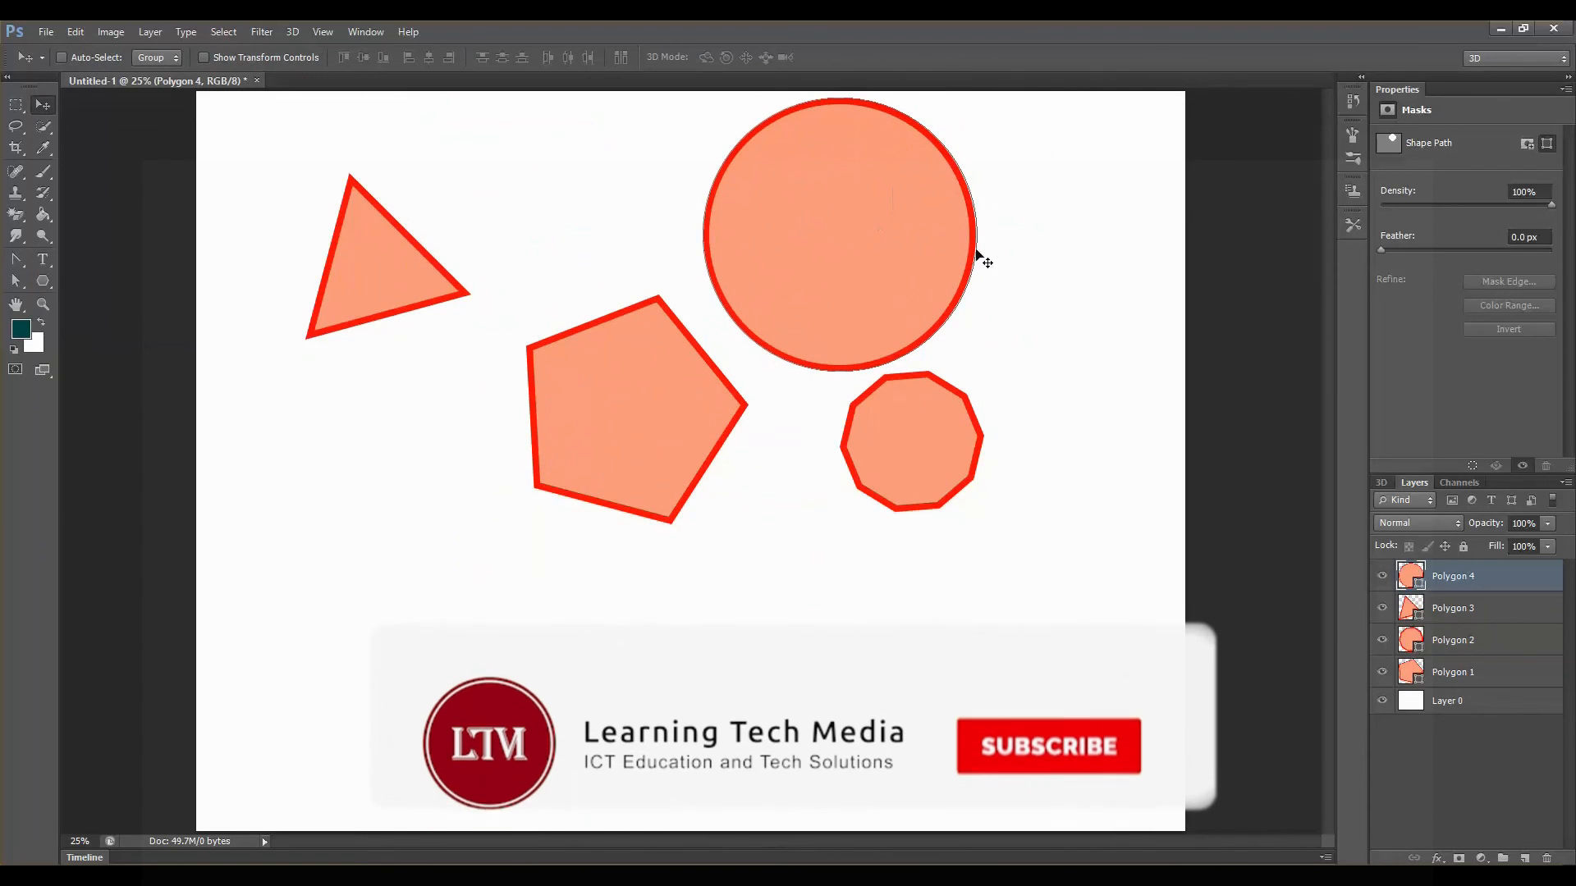